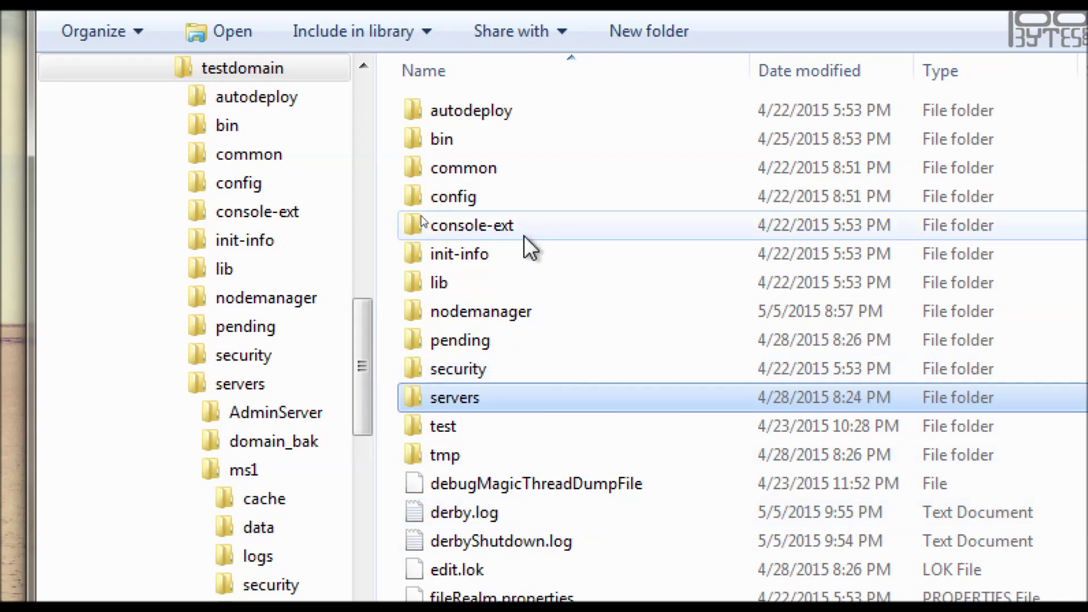
- Browse testdomain's bin folder, then servers\AdminServer, and return to the testdomain folder
{"action": "double_click", "coordinate": [484, 139]}
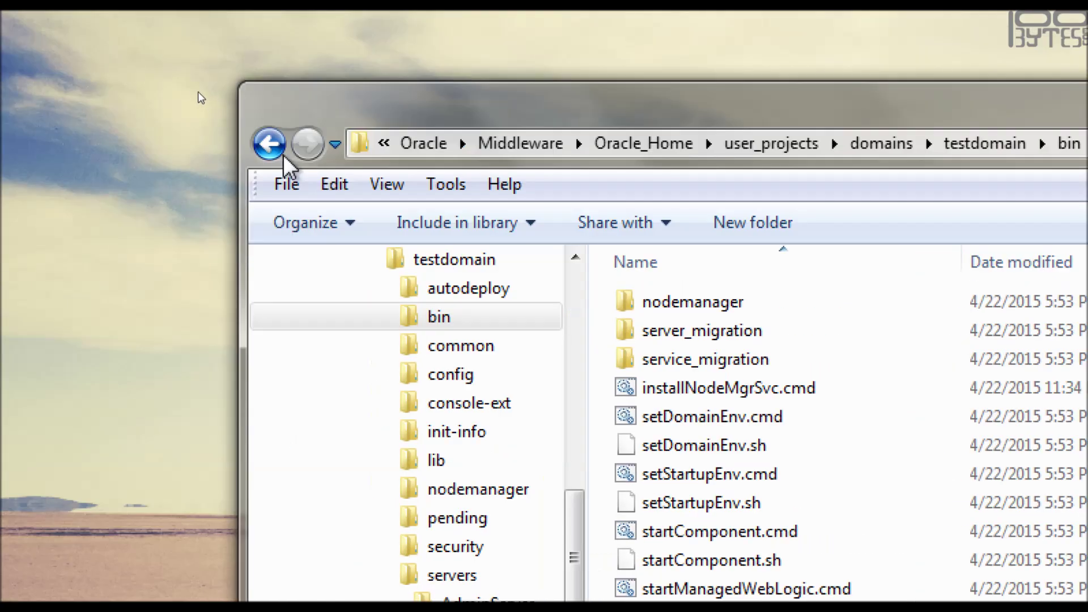
{"action": "left_click", "coordinate": [282, 155]}
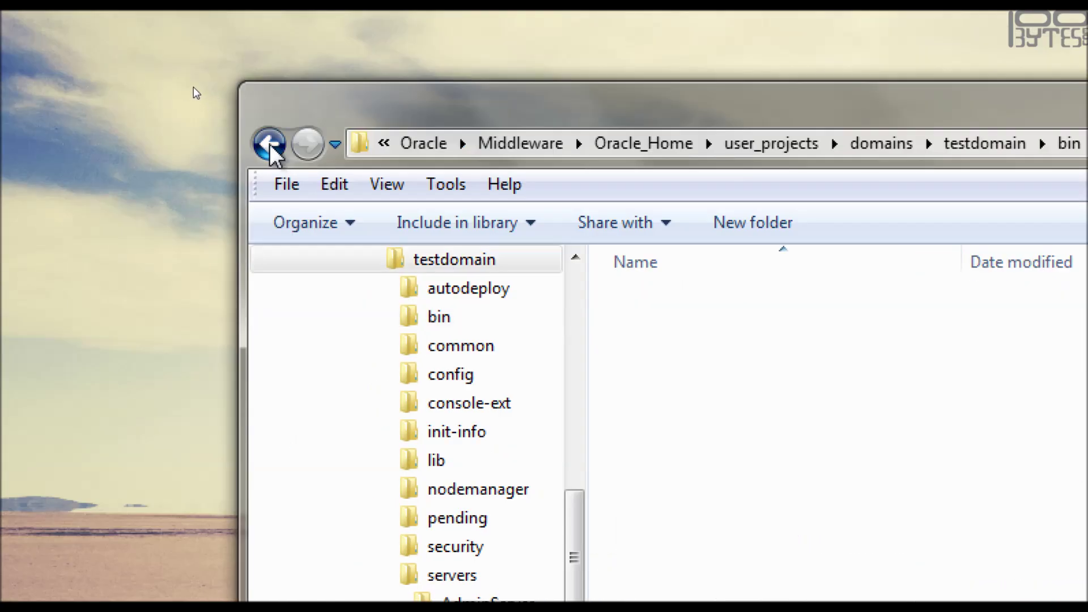
{"action": "double_click", "coordinate": [306, 413]}
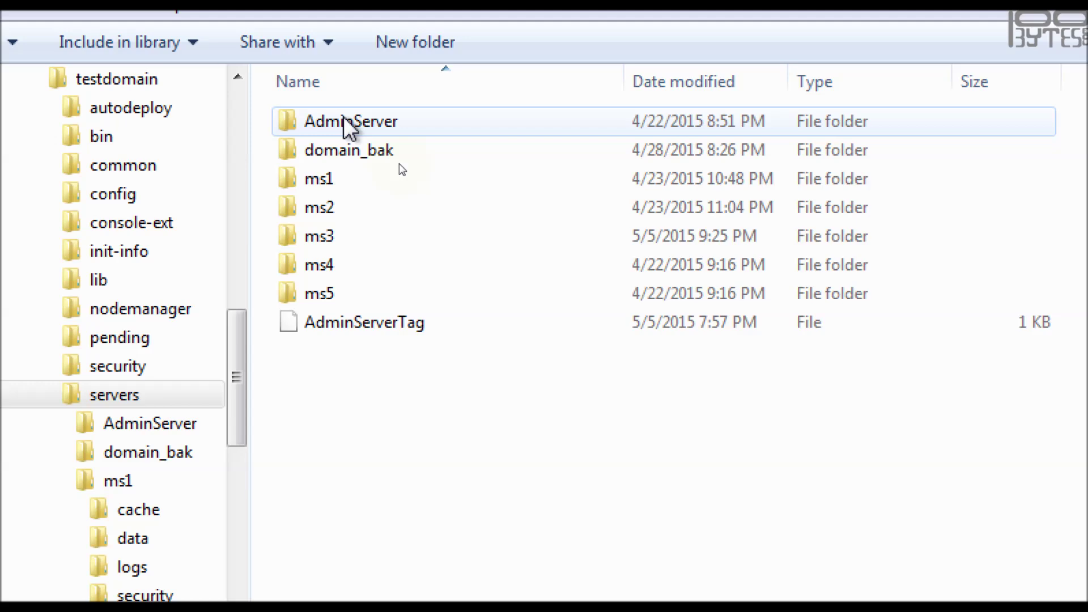
{"action": "double_click", "coordinate": [347, 122]}
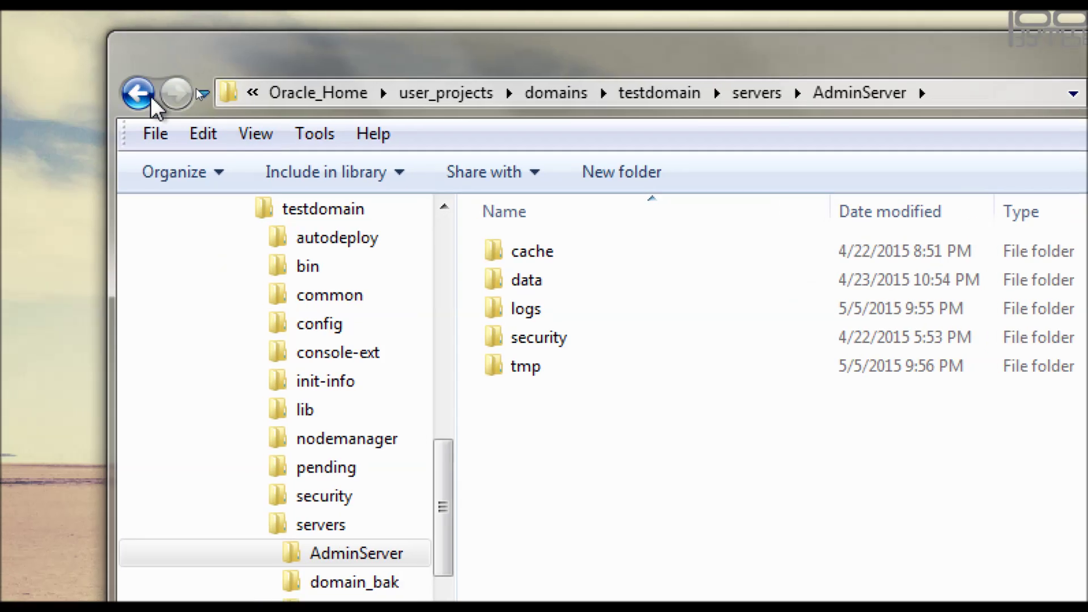
{"action": "left_click", "coordinate": [151, 99]}
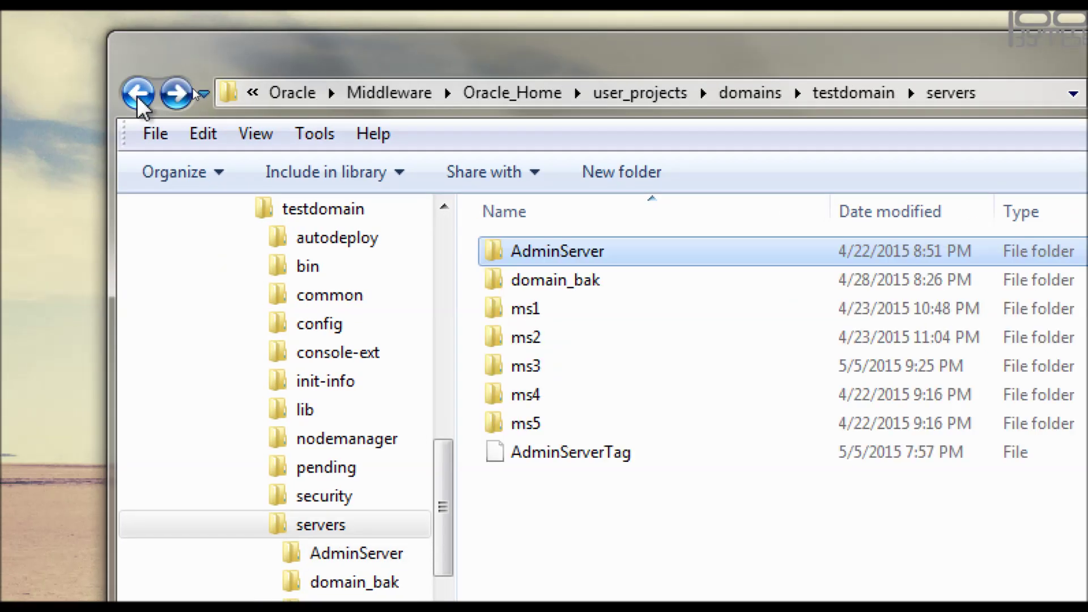
{"action": "left_click", "coordinate": [144, 97]}
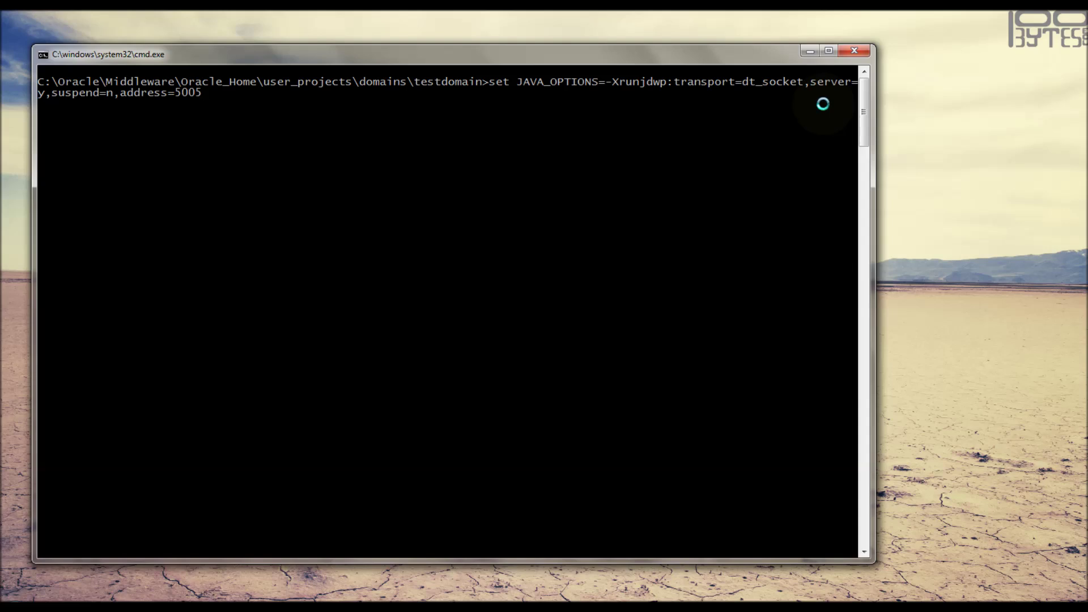
- Start AdminServer via startWebLogic.cmd with debug port 5005, copying its debug and 10.191.196.165:7001 lines
{"action": "key", "text": "Return"}
{"action": "type", "text": "startWebLogic.cmd"}
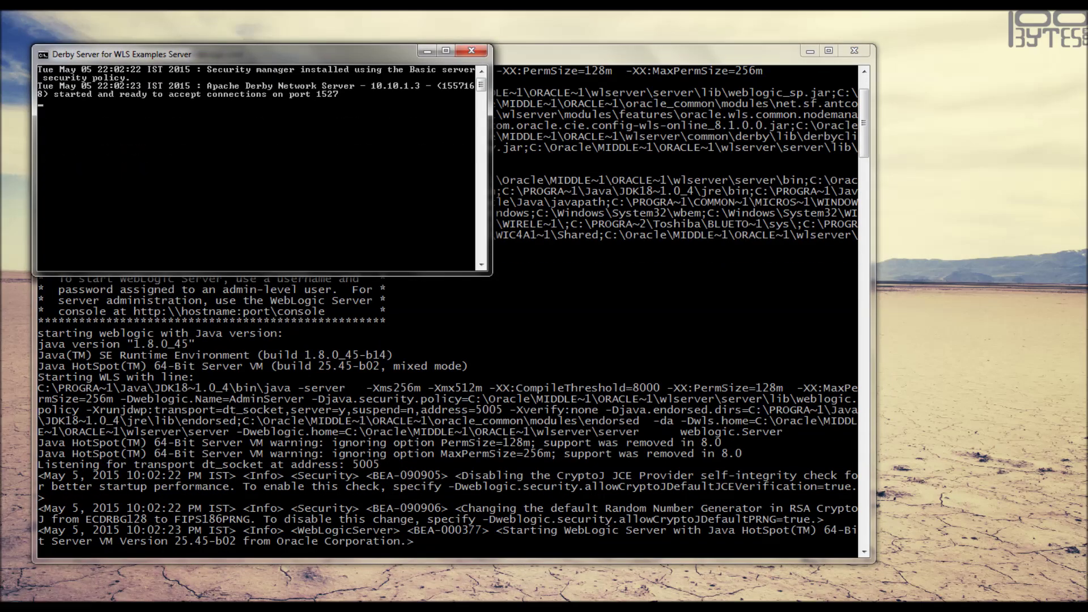
{"action": "left_click", "coordinate": [428, 52]}
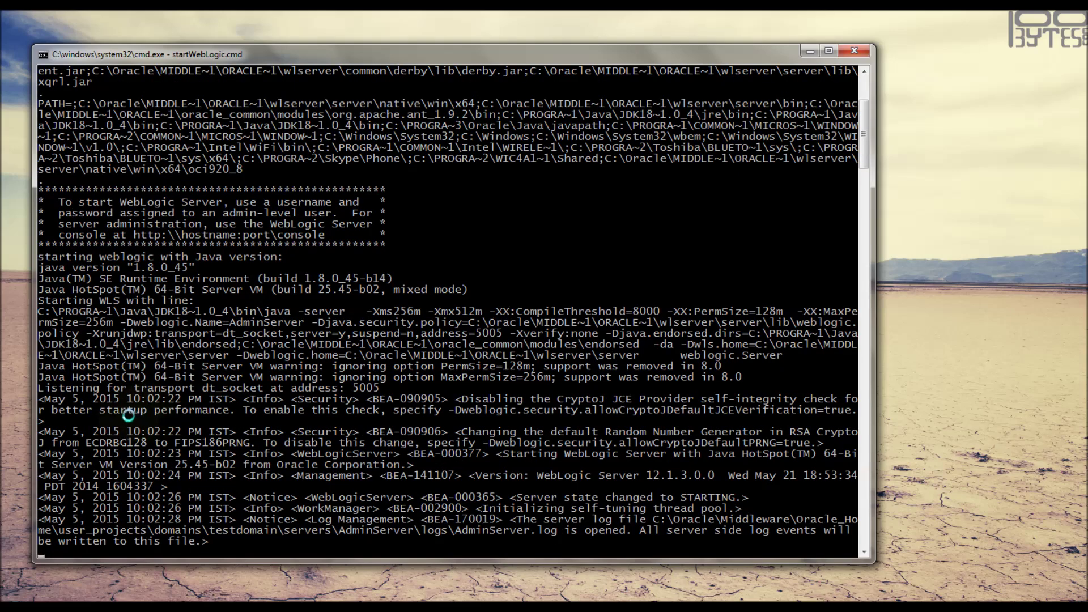
{"action": "left_click_drag", "start_coordinate": [39, 302], "coordinate": [379, 295]}
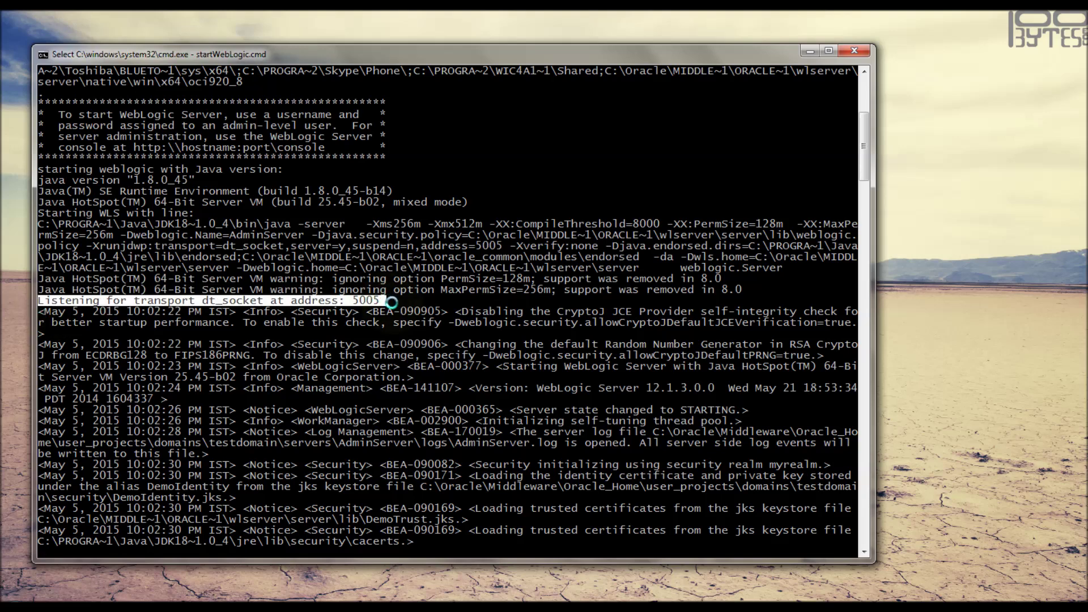
{"action": "right_click", "coordinate": [392, 303]}
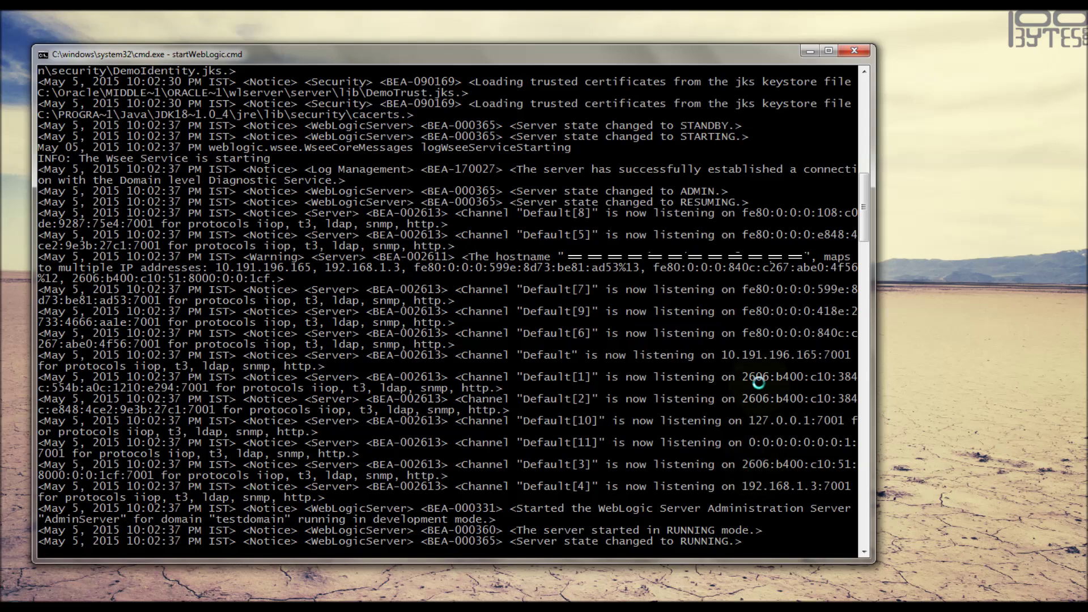
{"action": "left_click_drag", "start_coordinate": [723, 355], "coordinate": [850, 352]}
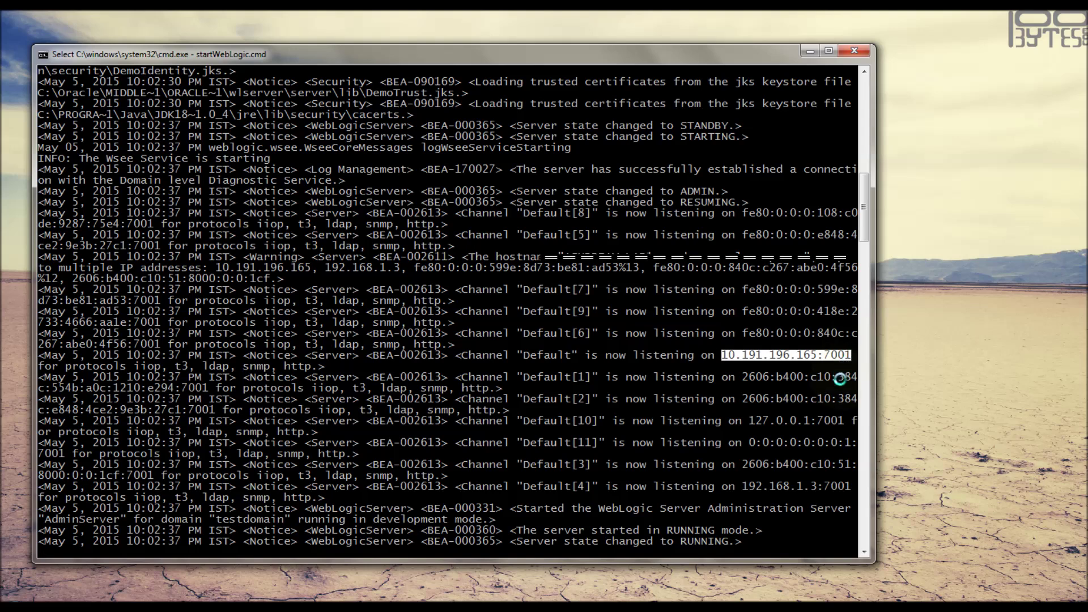
{"action": "key", "text": "Return"}
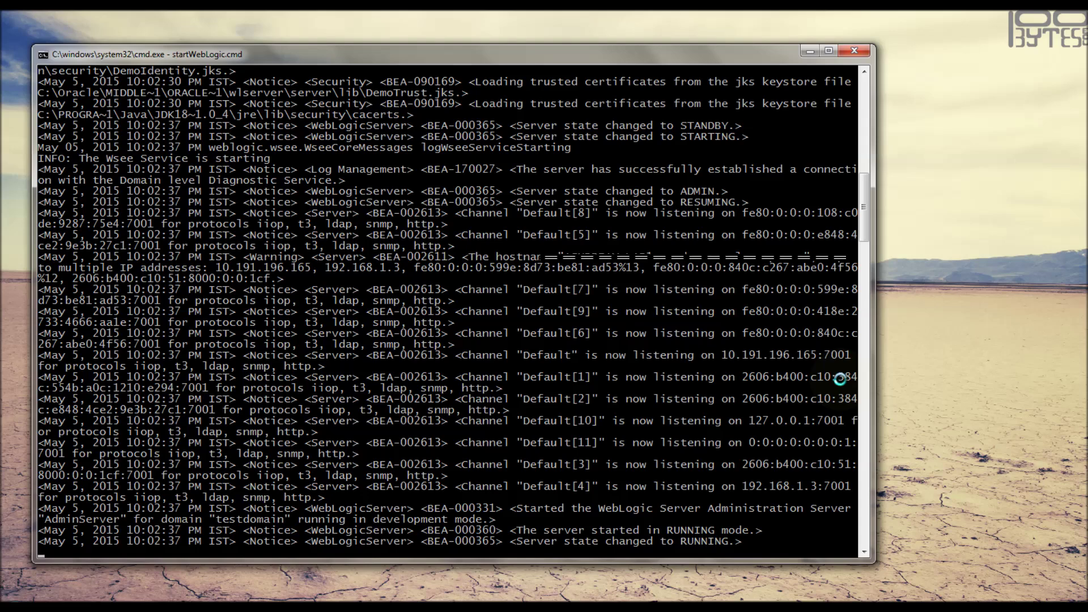
- Stop the AdminServer with Ctrl+C and confirm terminating the batch job
{"action": "key", "text": "ctrl+c"}
{"action": "type", "text": "y"}
{"action": "key", "text": "Return"}
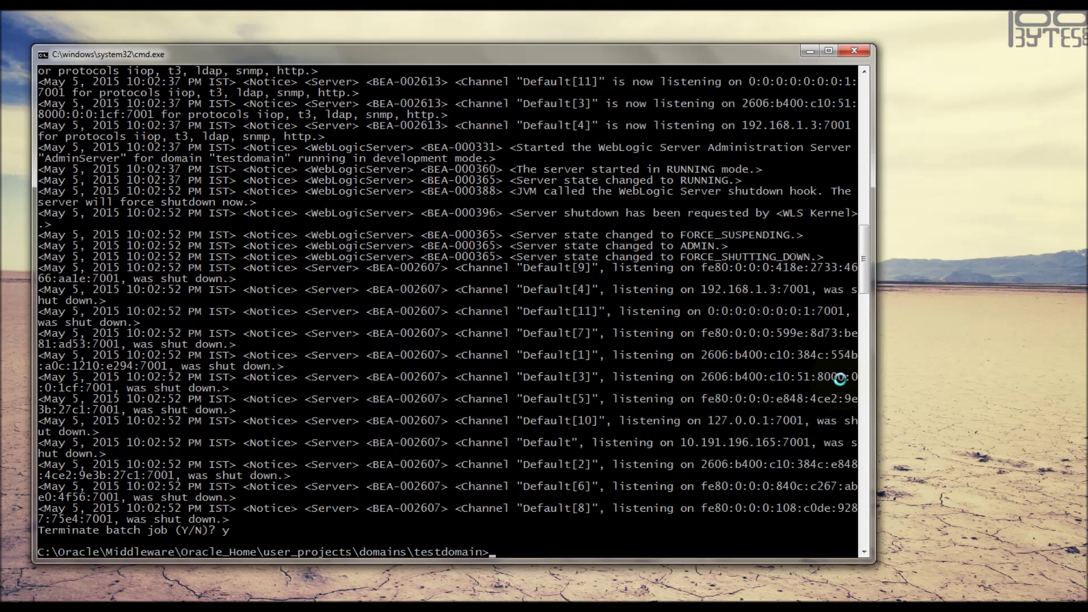
- Run bin\startManagedWebLogic.cmd without a server name, then clear the console
{"action": "type", "text": "bin\\star"}
{"action": "key", "text": "Tab"}
{"action": "key", "text": "BackSpace"}
{"action": "key", "text": "BackSpace"}
{"action": "key", "text": "BackSpace"}
{"action": "type", "text": "s"}
{"action": "key", "text": "BackSpace"}
{"action": "key", "text": "BackSpace"}
{"action": "key", "text": "BackSpace"}
{"action": "key", "text": "BackSpace"}
{"action": "key", "text": "BackSpace"}
{"action": "key", "text": "BackSpace"}
{"action": "key", "text": "BackSpace"}
{"action": "key", "text": "BackSpace"}
{"action": "key", "text": "BackSpace"}
{"action": "key", "text": "BackSpace"}
{"action": "key", "text": "BackSpace"}
{"action": "type", "text": "M"}
{"action": "key", "text": "Tab"}
{"action": "key", "text": "Return"}
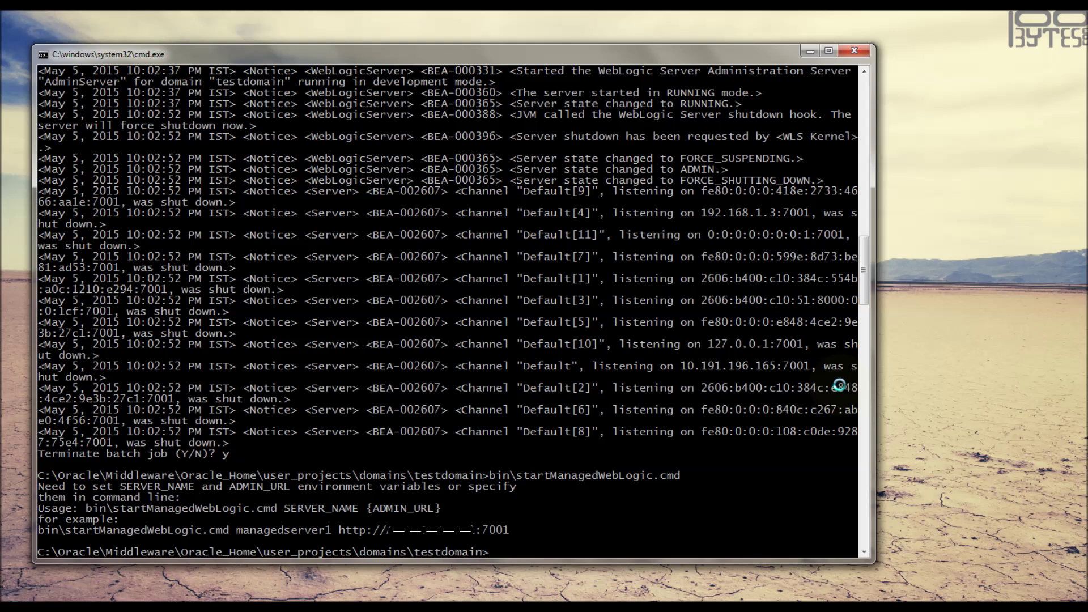
{"action": "type", "text": "cls"}
{"action": "key", "text": "Return"}
- Start managed server ms1 with boot user weblogic and copy the could-not-register error
{"action": "type", "text": "cls"}
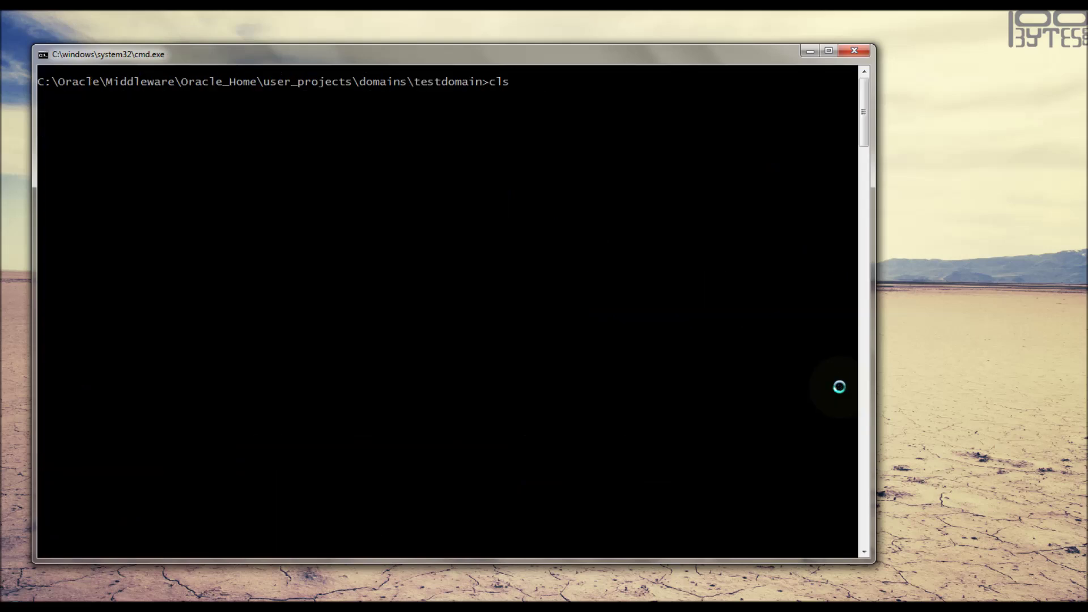
{"action": "key", "text": "Up"}
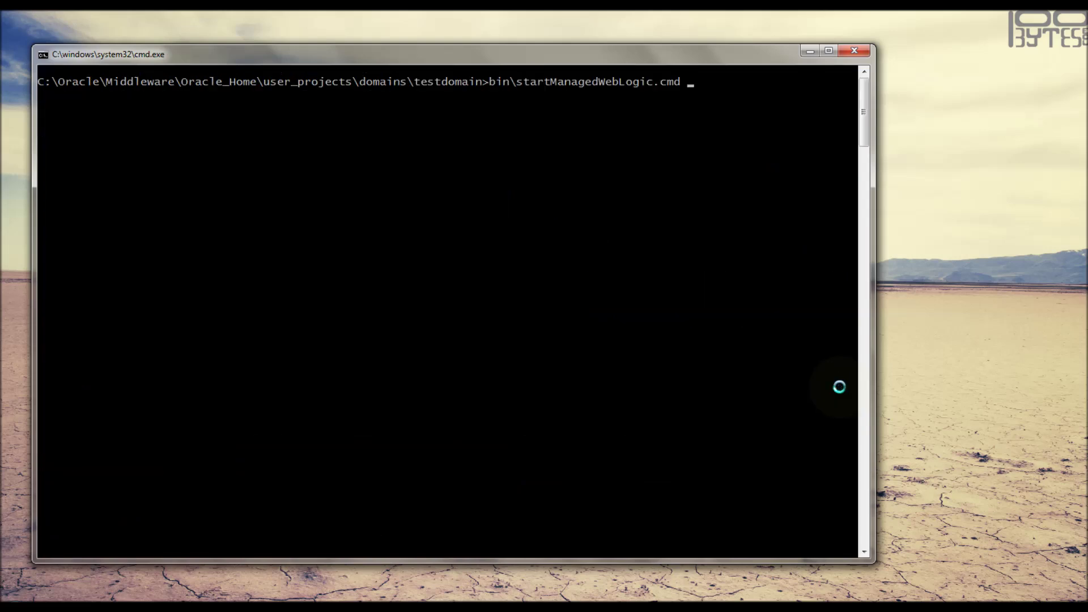
{"action": "type", "text": "ms1"}
{"action": "key", "text": "Return"}
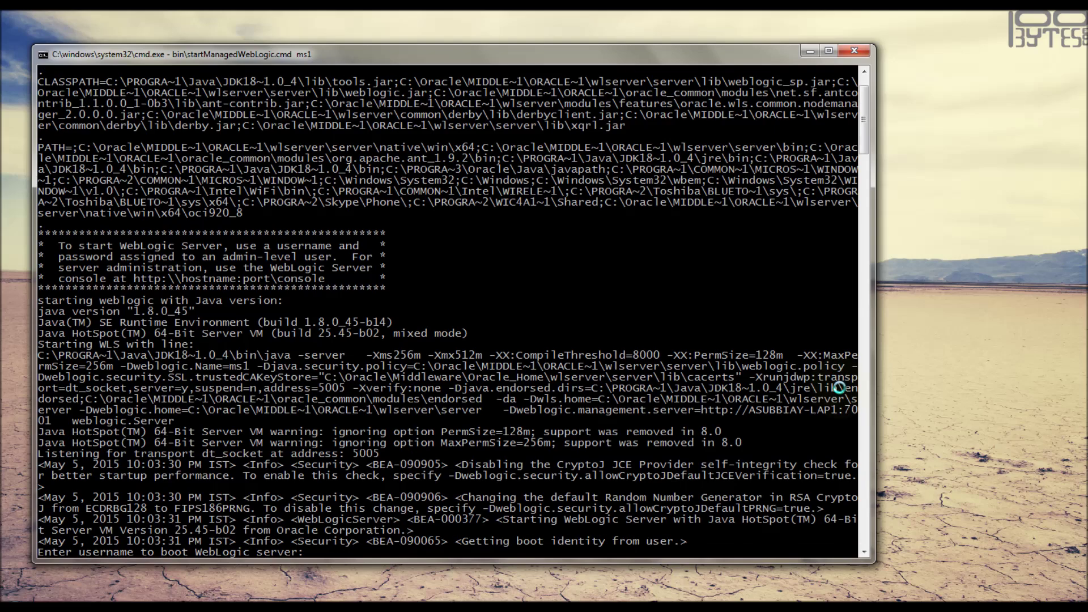
{"action": "type", "text": "weblogic"}
{"action": "key", "text": "Return"}
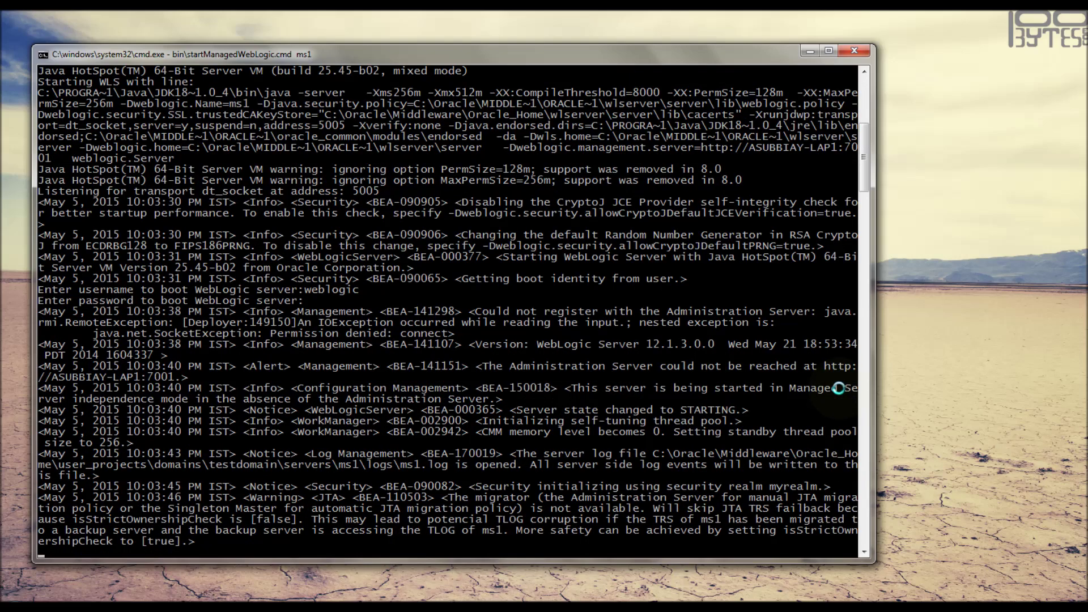
{"action": "left_click_drag", "start_coordinate": [476, 311], "coordinate": [816, 312]}
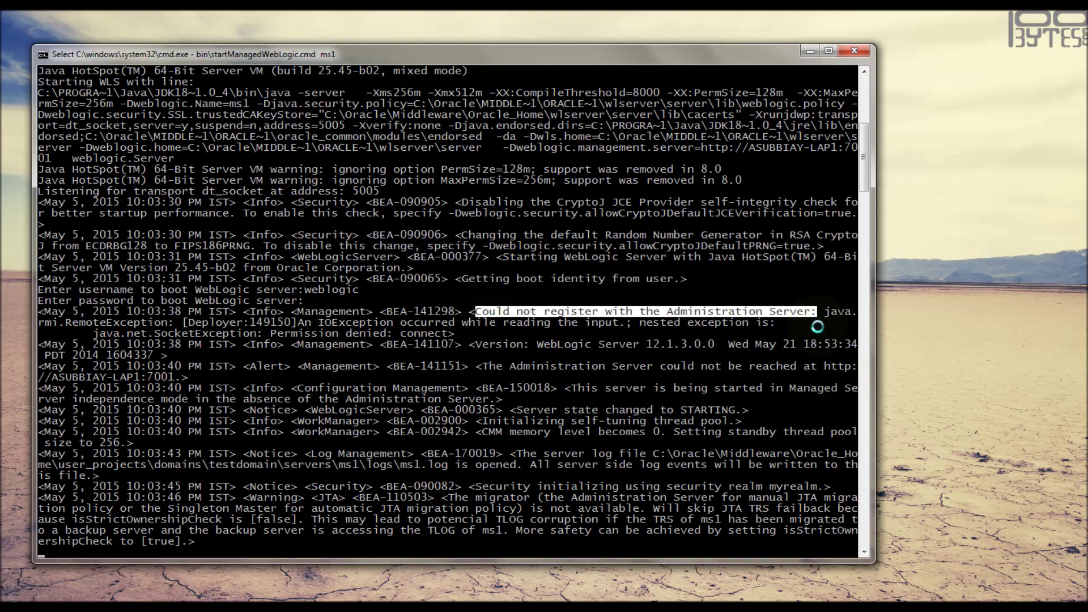
{"action": "right_click", "coordinate": [817, 327]}
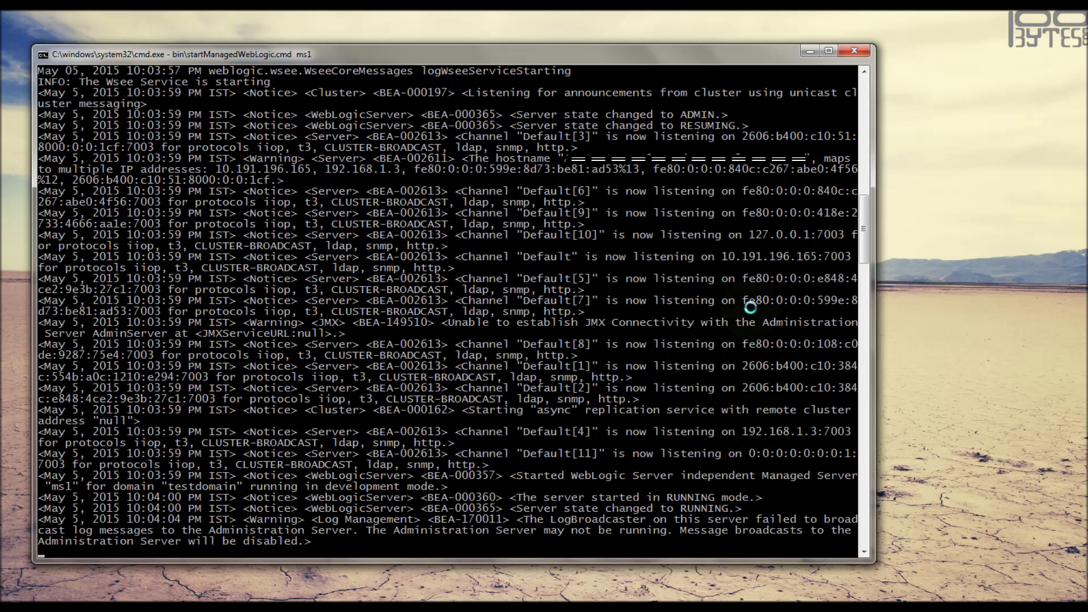
- Copy ms1's address 10.191.196.165:7003, then stop ms1 and end the batch job
{"action": "left_click_drag", "start_coordinate": [722, 257], "coordinate": [849, 257]}
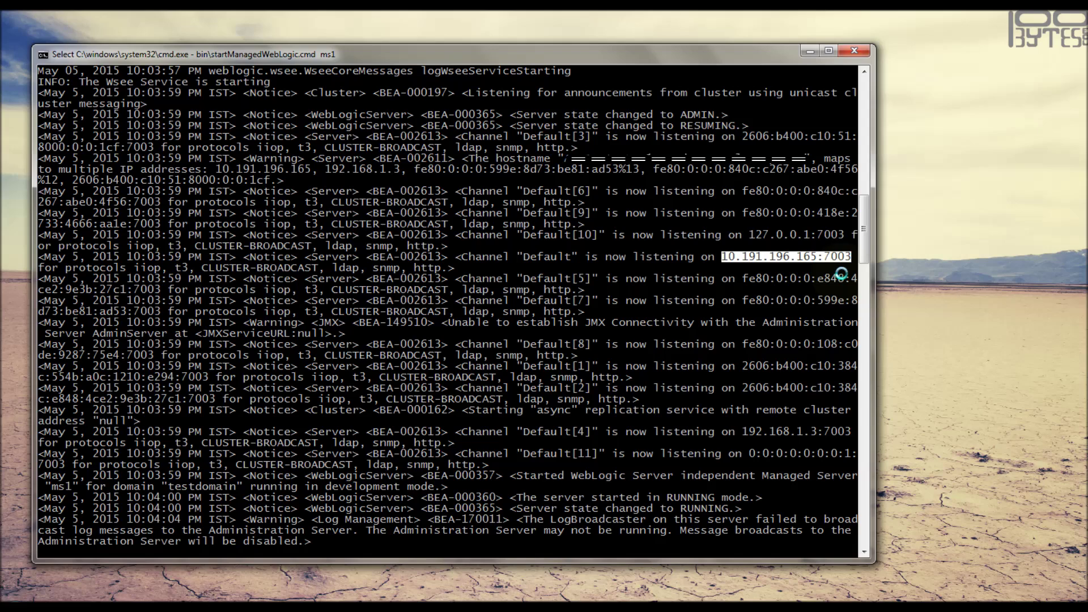
{"action": "key", "text": "Return"}
{"action": "key", "text": "ctrl+c"}
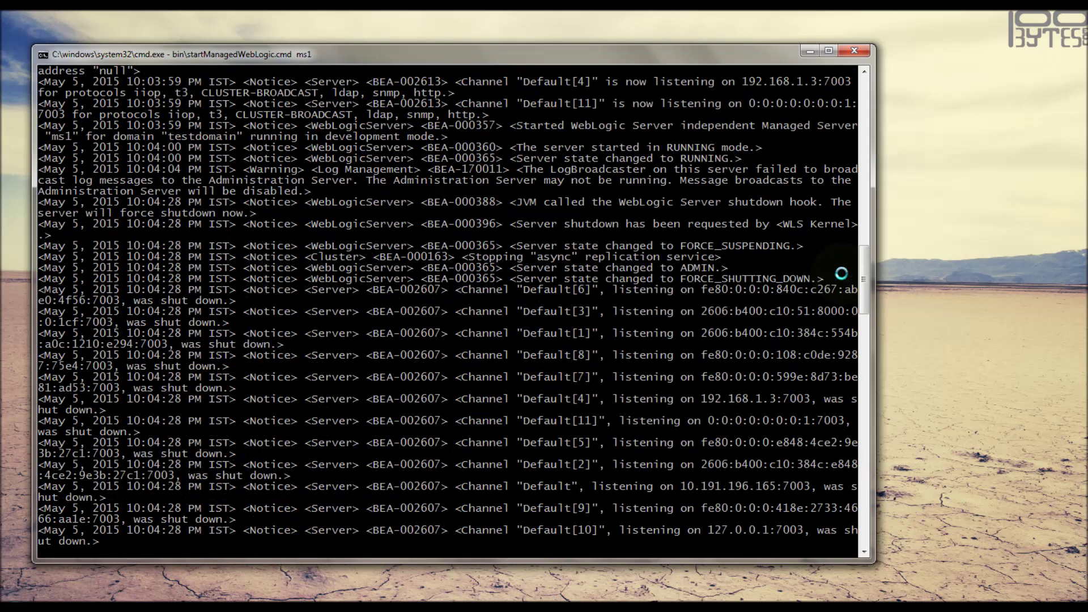
{"action": "type", "text": "y"}
{"action": "key", "text": "Return"}
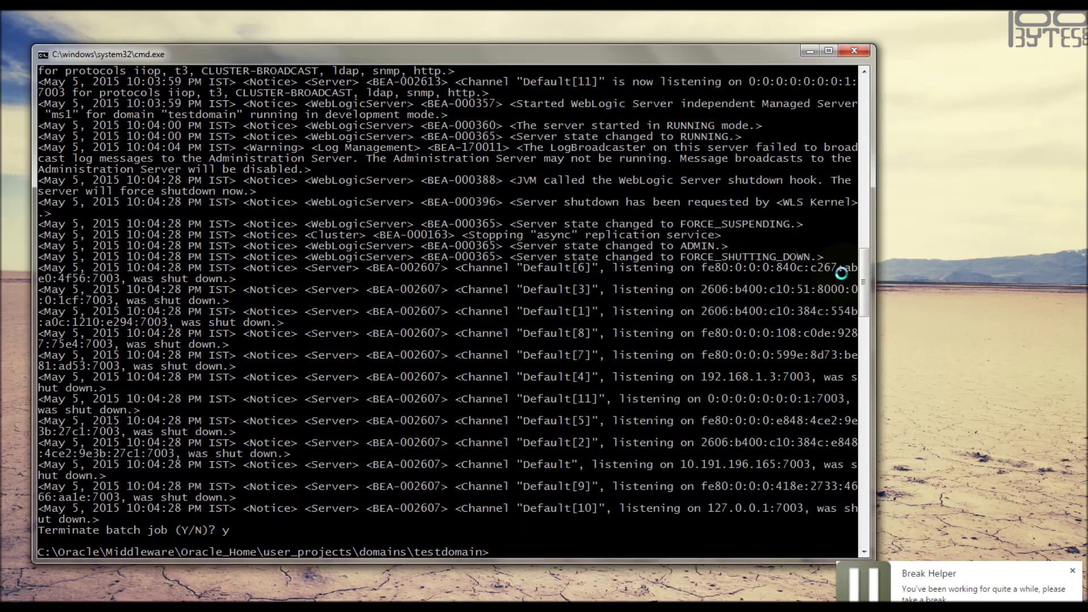
- Clear the console and change the recalled launch command to bin\startManagedWebLogic.cmd ms3
{"action": "type", "text": "cls"}
{"action": "key", "text": "Return"}
{"action": "key", "text": "Up"}
{"action": "key", "text": "Up"}
{"action": "key", "text": "Up"}
{"action": "key", "text": "BackSpace"}
{"action": "type", "text": "3"}
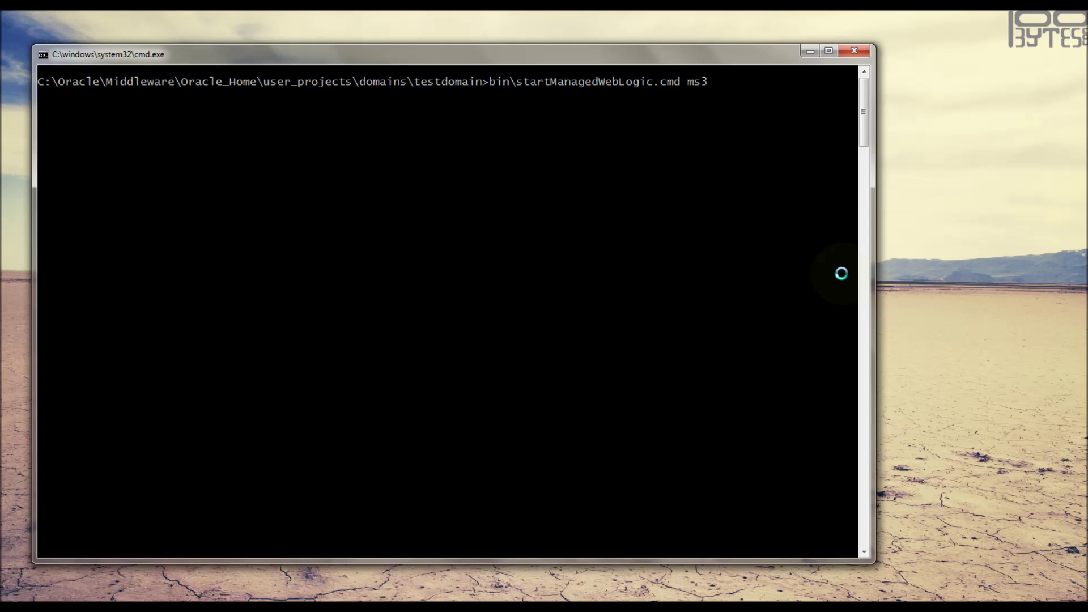
- Launch managed server ms3, entering boot username weblogic and submitting the password
{"action": "key", "text": "Return"}
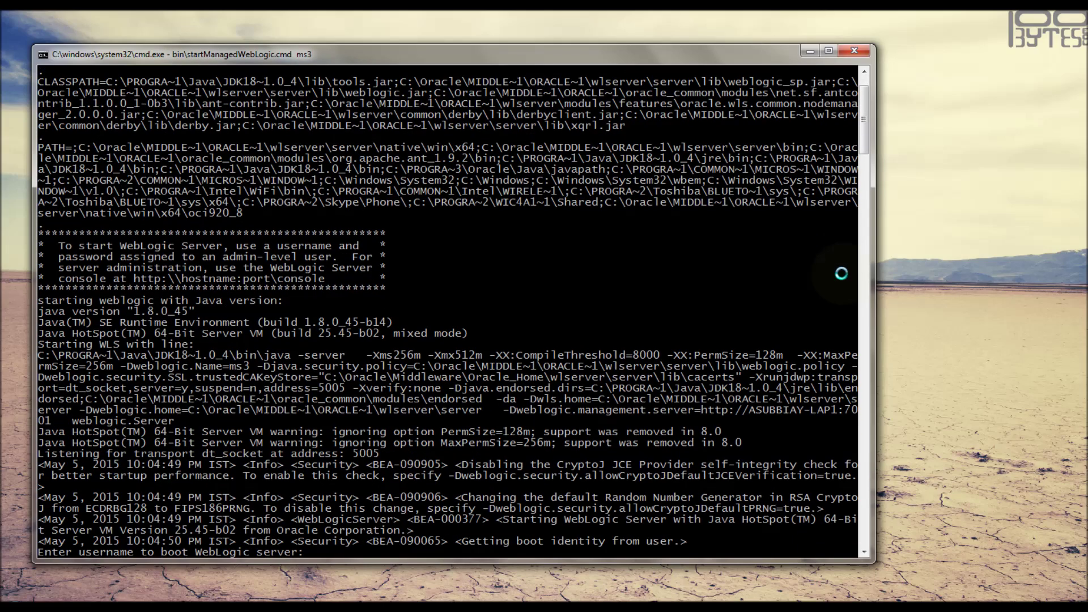
{"action": "type", "text": "weblogic"}
{"action": "key", "text": "Return"}
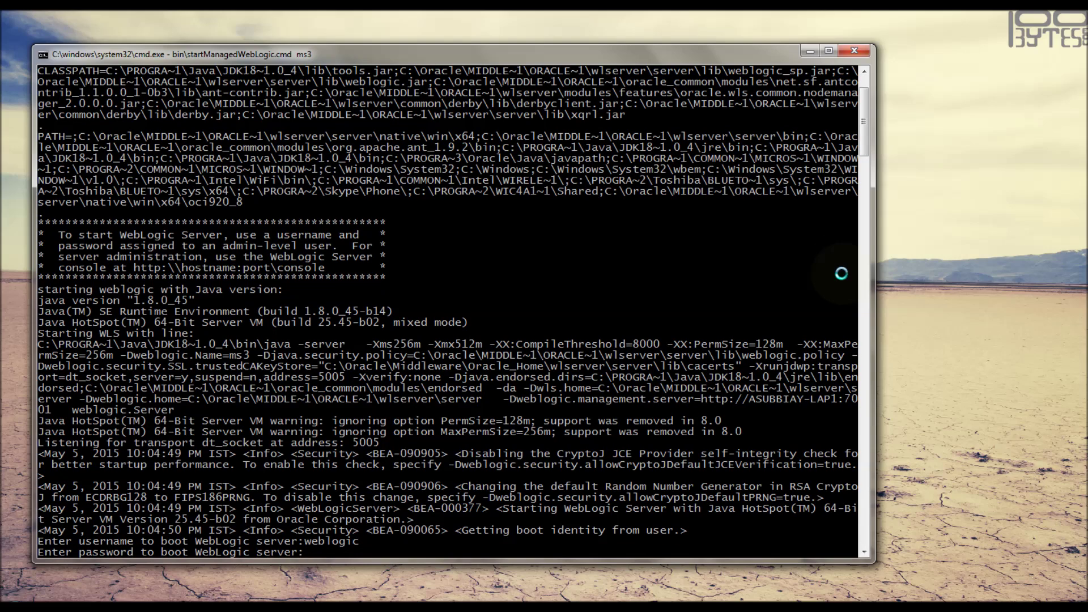
{"action": "key", "text": "Return"}
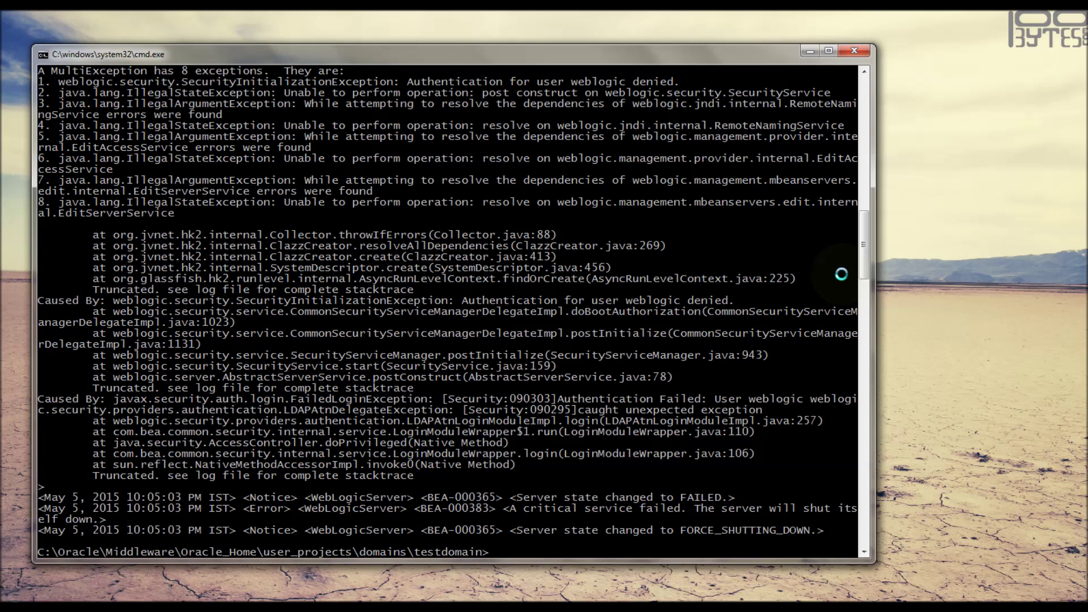
- Run startWebLogic.cmd to launch the admin server, then clear the screen
{"action": "type", "text": "start"}
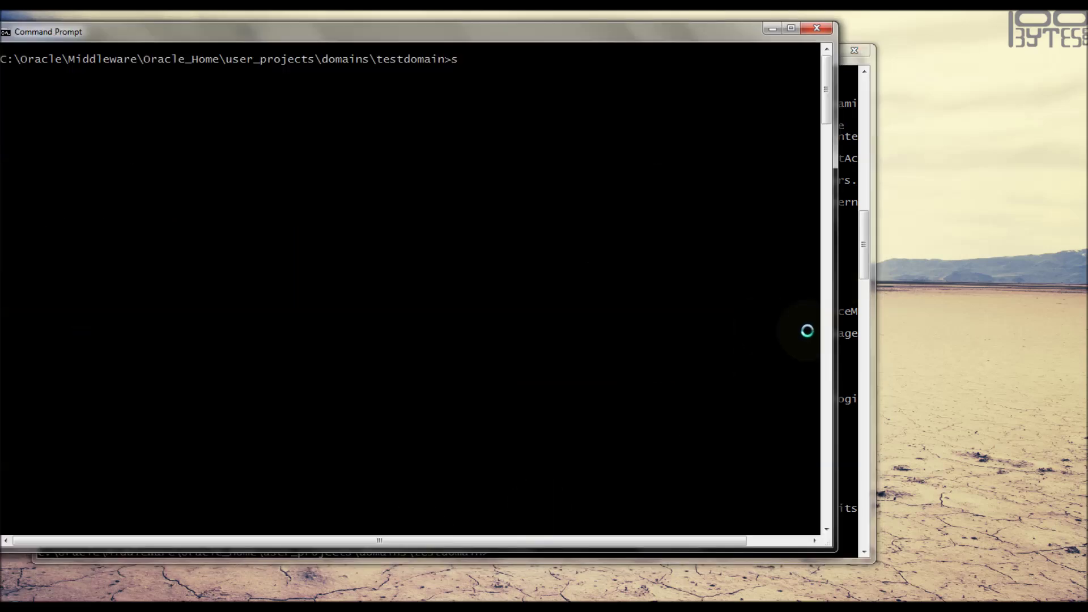
{"action": "type", "text": "We"}
{"action": "key", "text": "Tab"}
{"action": "key", "text": "Return"}
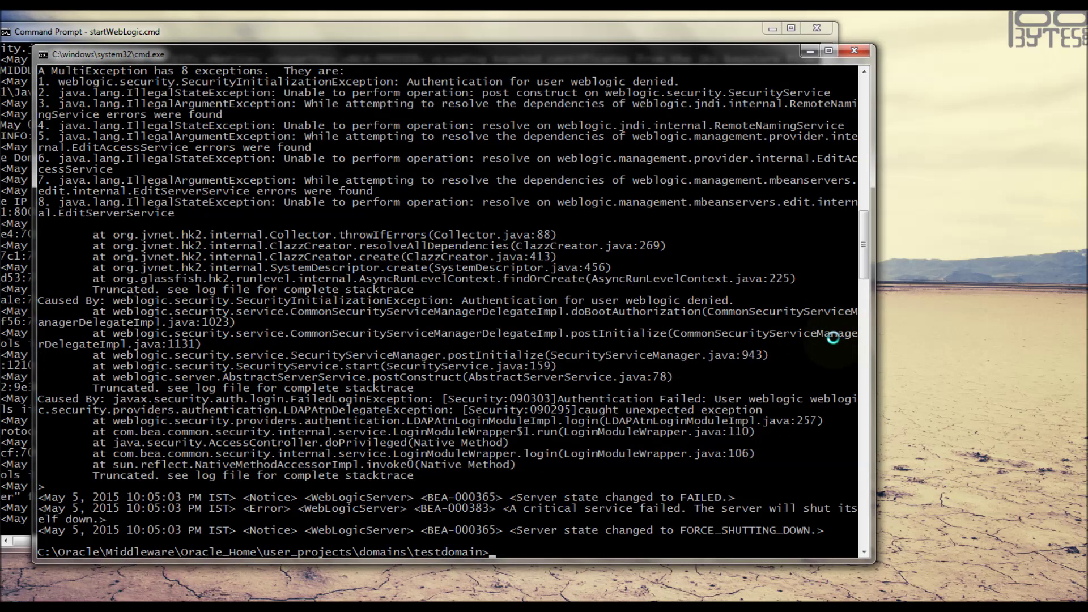
{"action": "type", "text": "cls"}
{"action": "key", "text": "Return"}
- Start ms3 with bin\startManagedWebLogic.cmd ms3 and weblogic login, then stop it once RUNNING
{"action": "type", "text": "bin\\startManagedWebLogic.cmd ms3"}
{"action": "key", "text": "Return"}
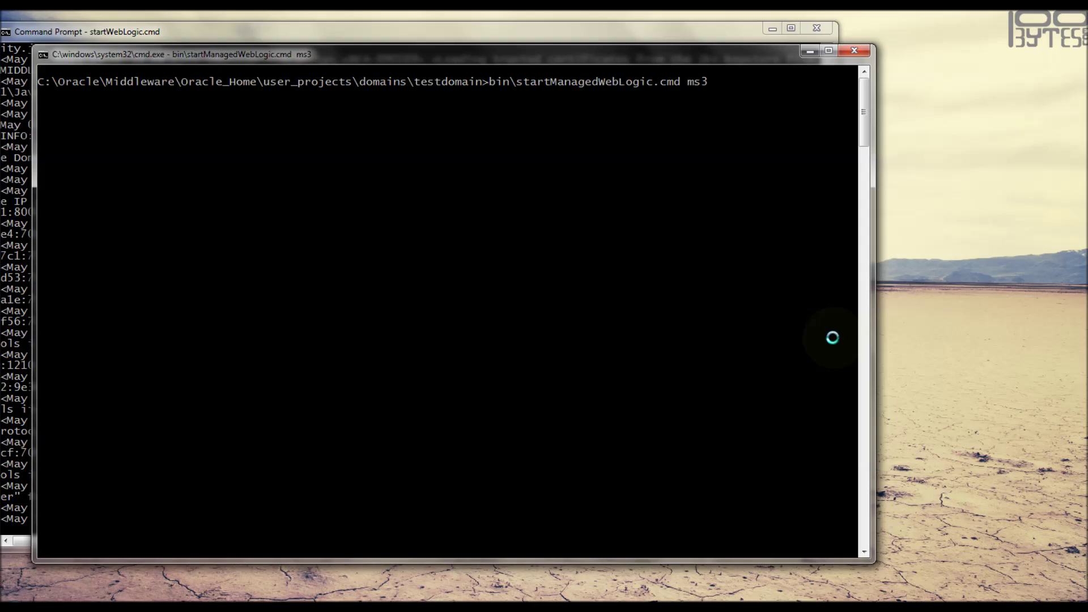
{"action": "type", "text": "weblogic"}
{"action": "key", "text": "Return"}
{"action": "key", "text": "Return"}
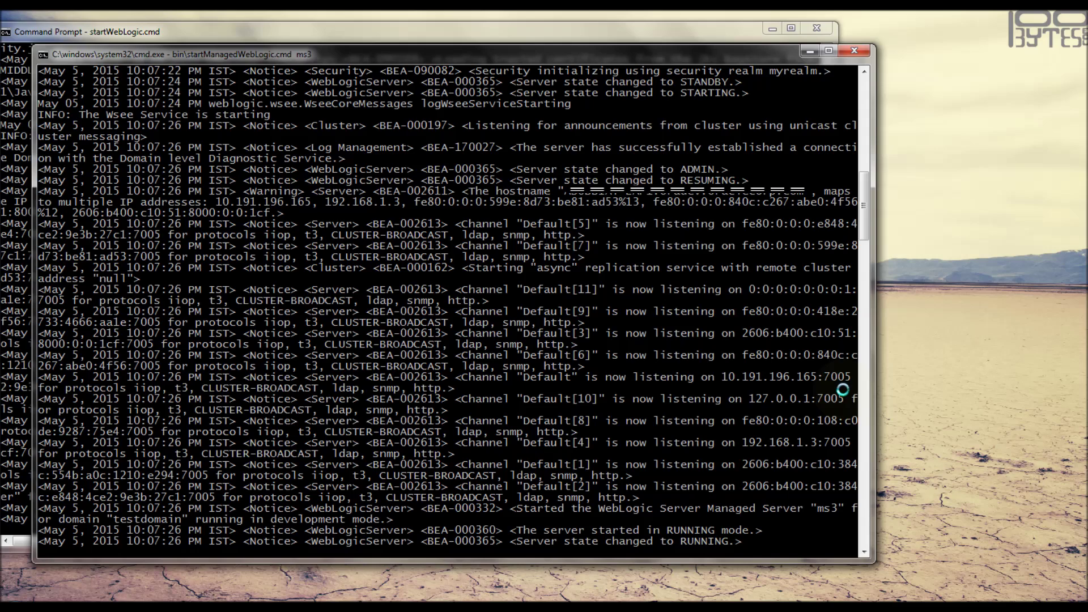
{"action": "key", "text": "ctrl+c"}
{"action": "type", "text": "y"}
{"action": "key", "text": "Return"}
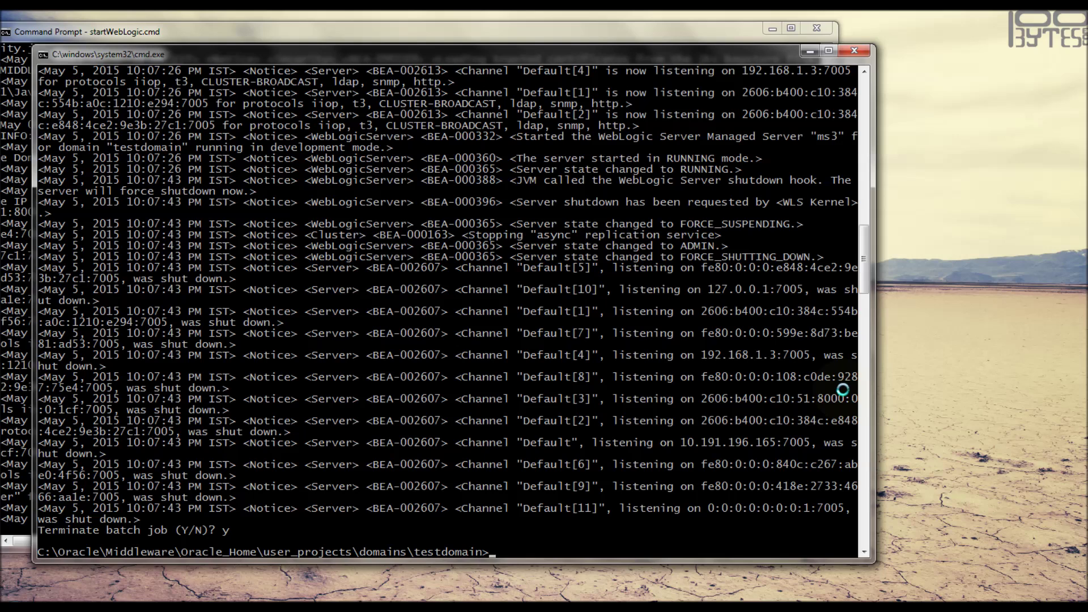
{"action": "type", "text": "bin\\startN"}
- Run startNodeManager.cmd for testdomain and mark its secure listener port 6667 line
{"action": "key", "text": "Tab"}
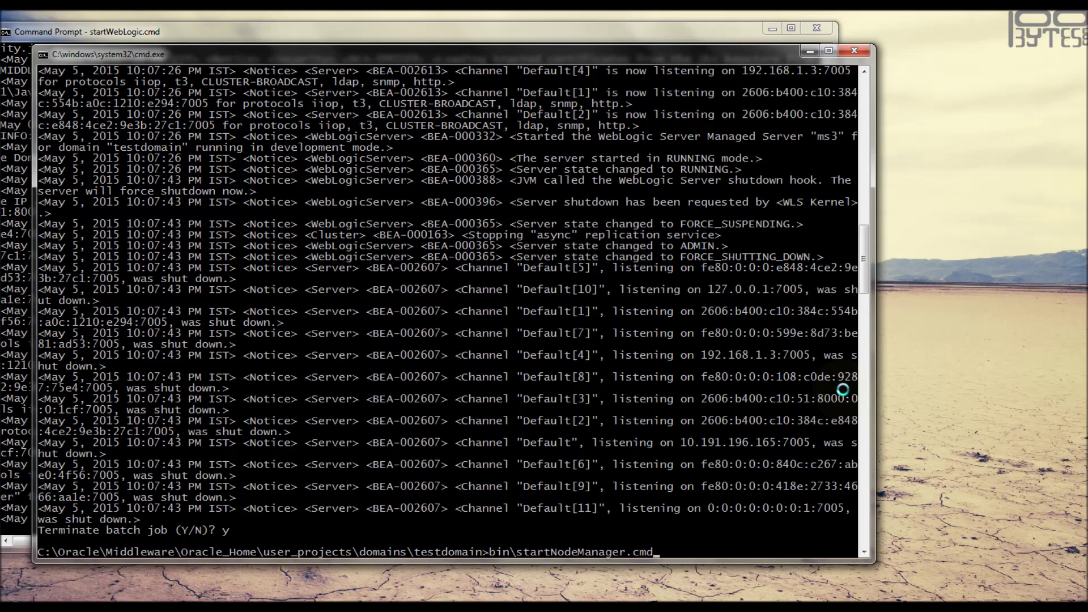
{"action": "key", "text": "Return"}
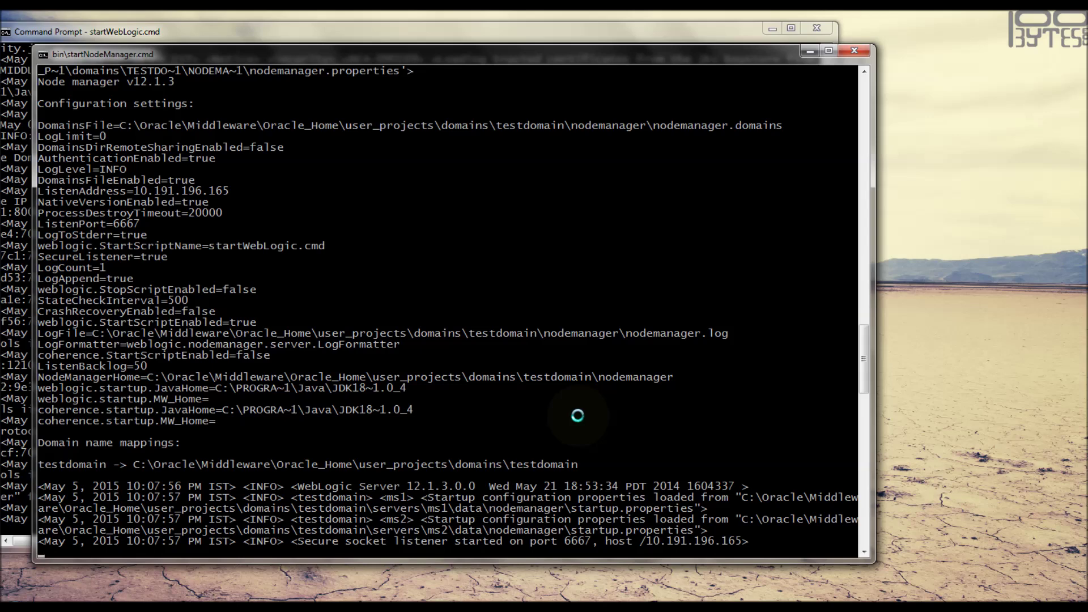
{"action": "left_click", "coordinate": [570, 541]}
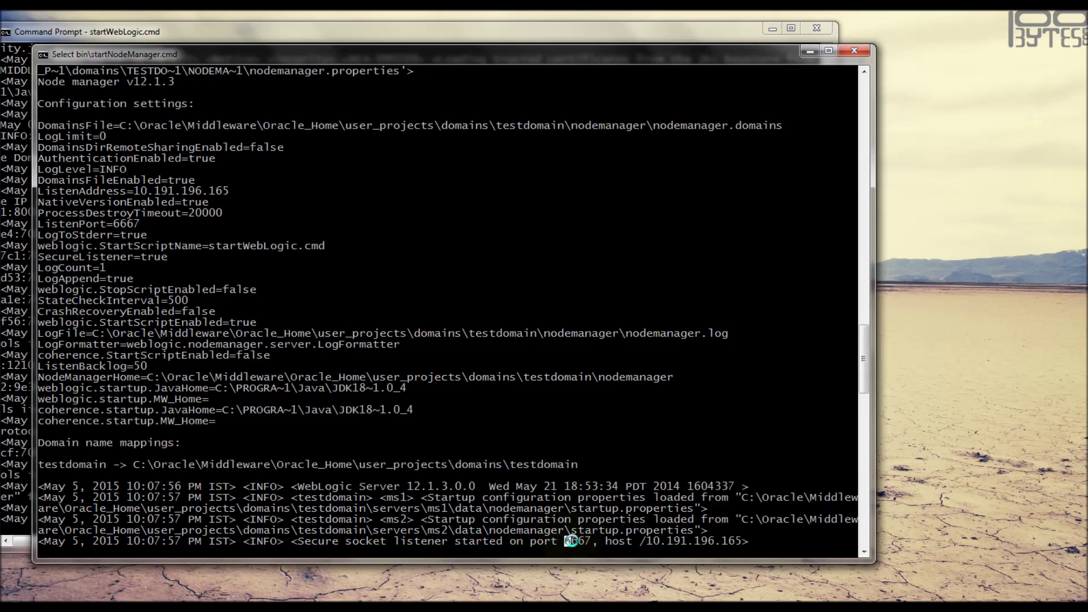
{"action": "left_click_drag", "start_coordinate": [569, 541], "coordinate": [748, 542]}
{"action": "left_click", "coordinate": [752, 529]}
{"action": "left_click", "coordinate": [785, 551]}
{"action": "key", "text": "Escape"}
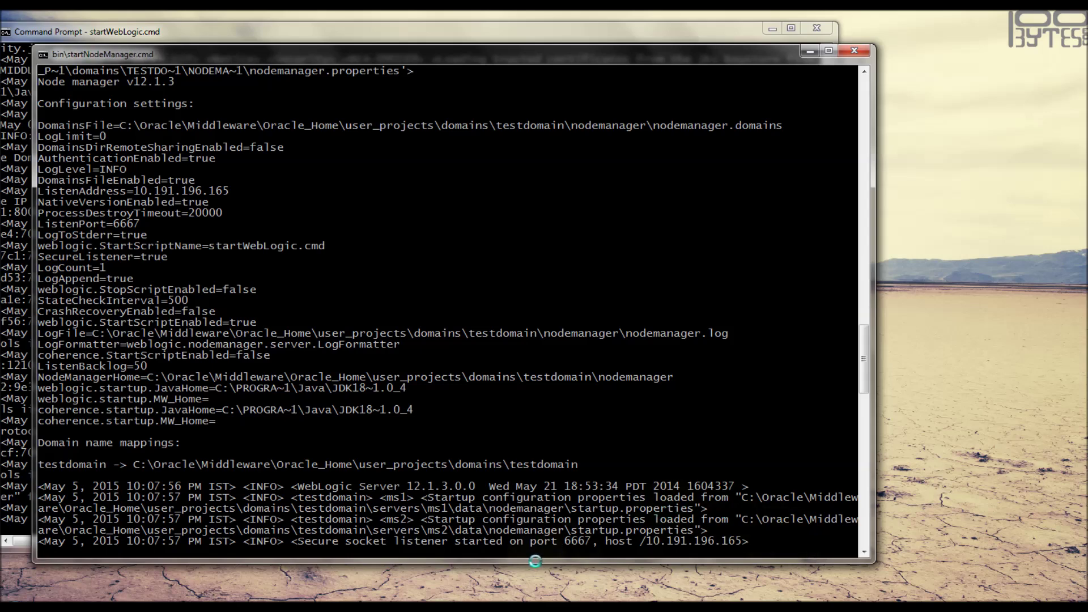
{"action": "key", "text": "alt+Tab"}
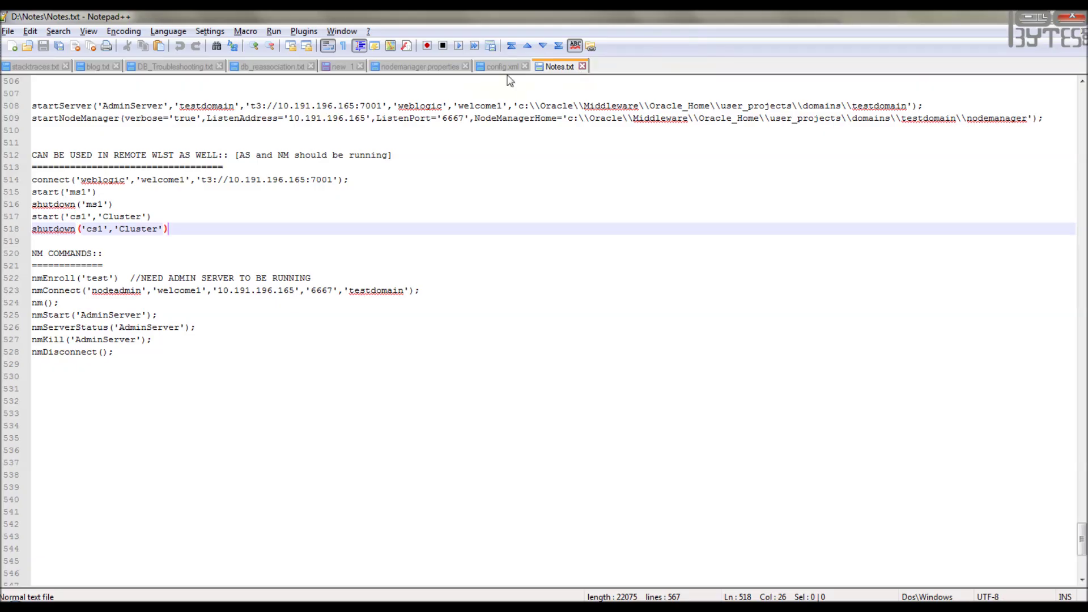
- Check ListenAddress 10.191.196.165 and ListenPort 6667 in nodemanager.properties, then return to the Node Manager console
{"action": "left_click", "coordinate": [405, 67]}
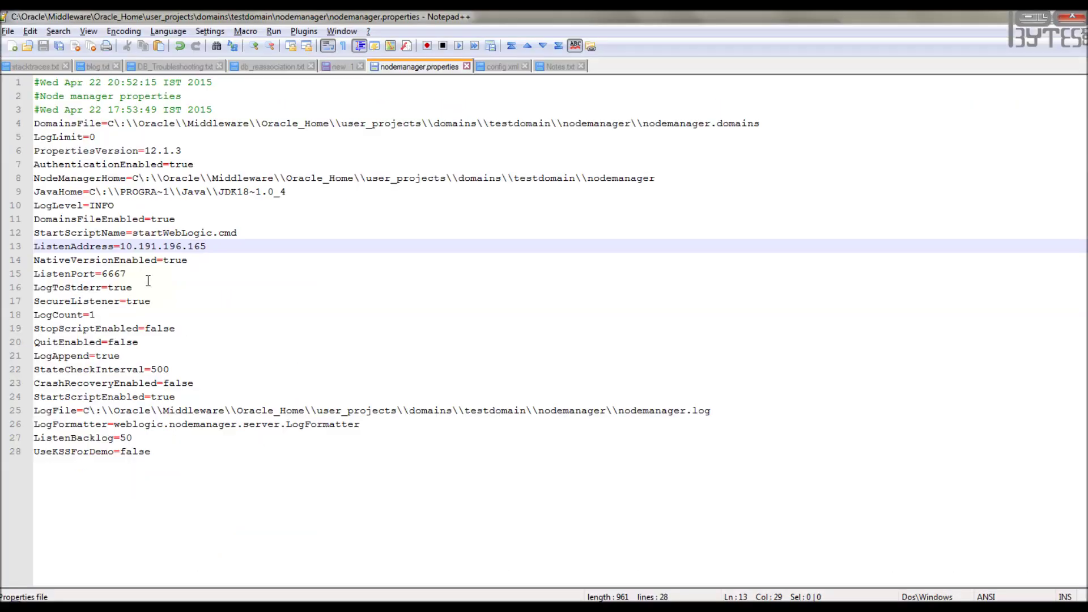
{"action": "mouse_move", "coordinate": [335, 608]}
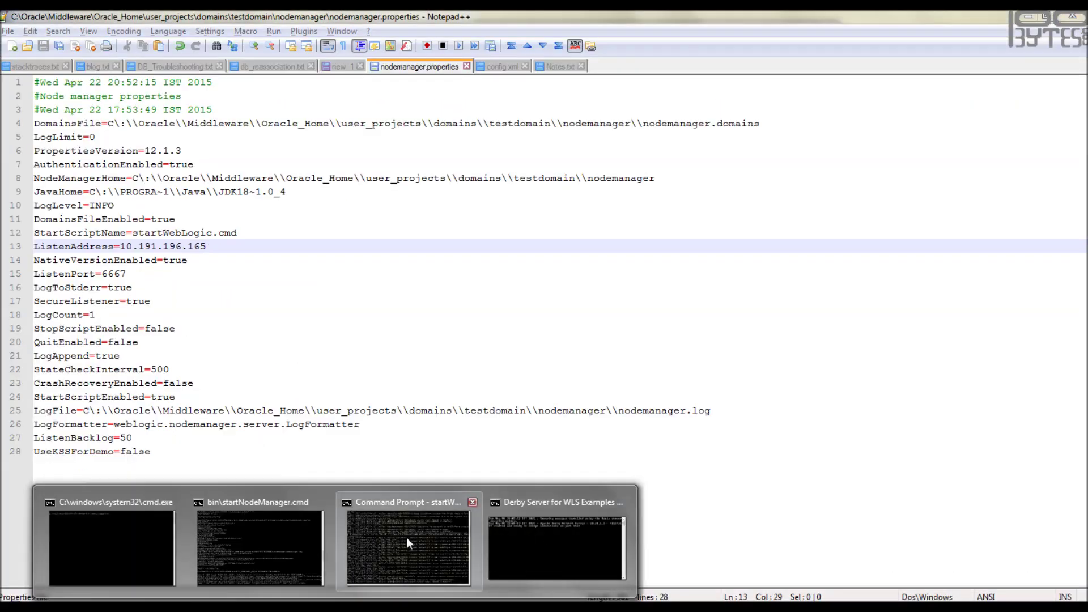
{"action": "mouse_move", "coordinate": [400, 535]}
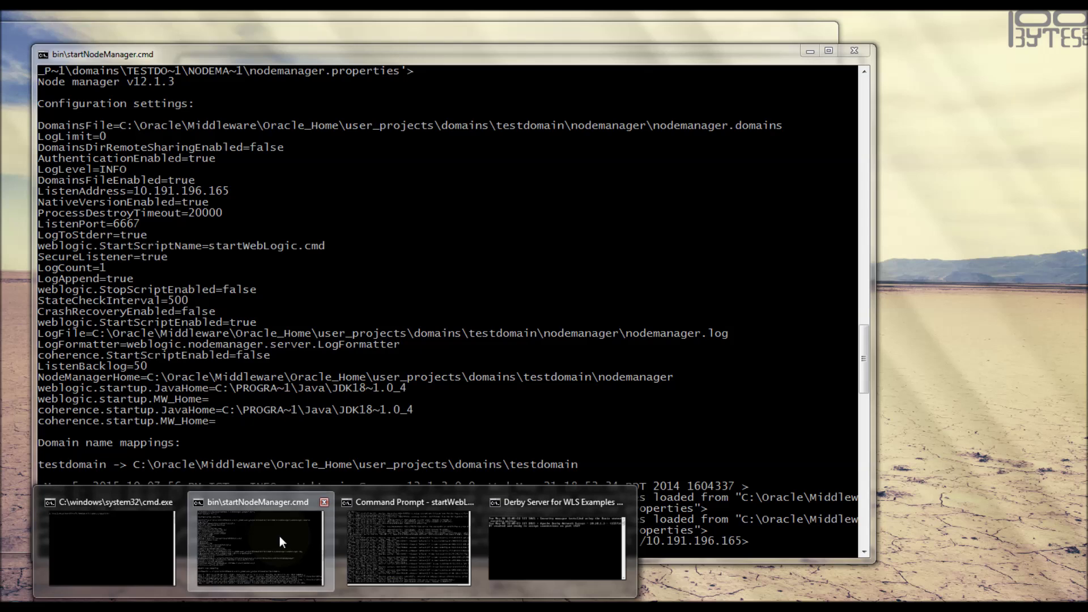
{"action": "left_click", "coordinate": [280, 536]}
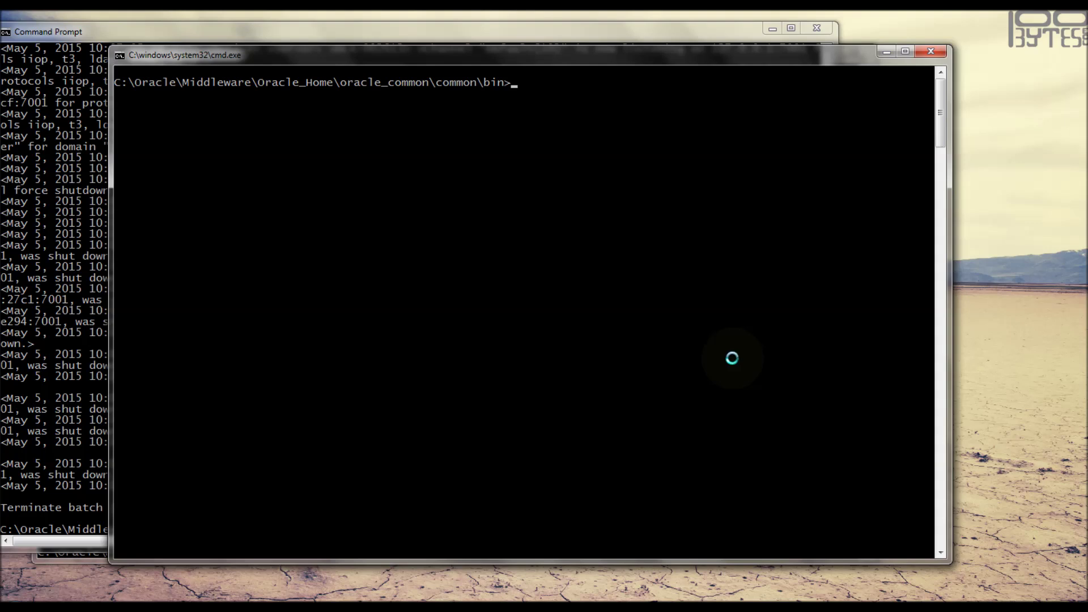
- Launch wlst.cmd and run startServer for AdminServer at t3://10.191.196.165:7001
{"action": "type", "text": "wlst.cmd"}
{"action": "key", "text": "Return"}
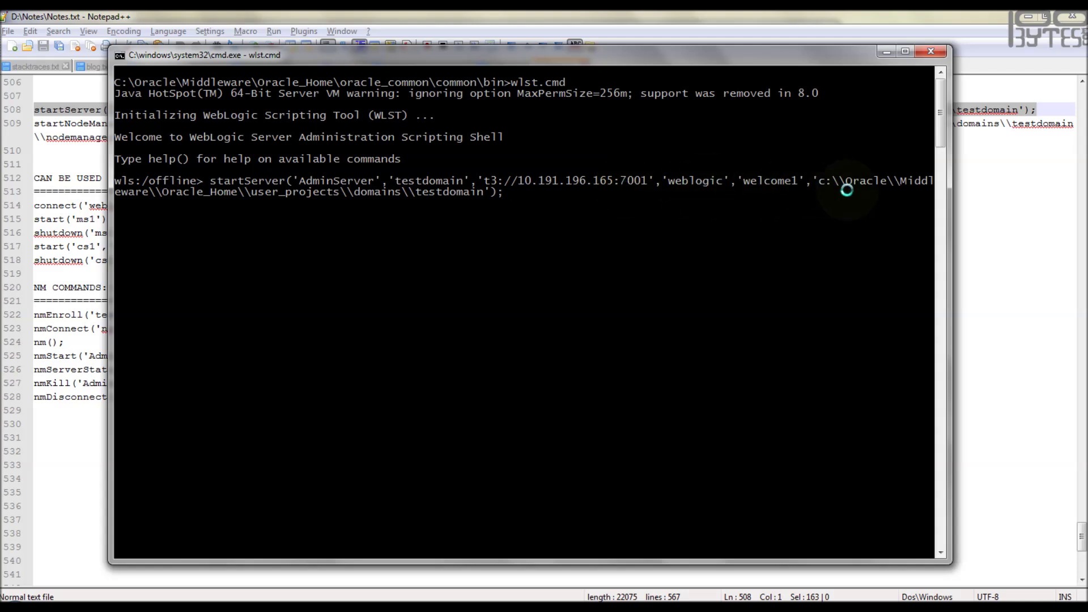
{"action": "key", "text": "Return"}
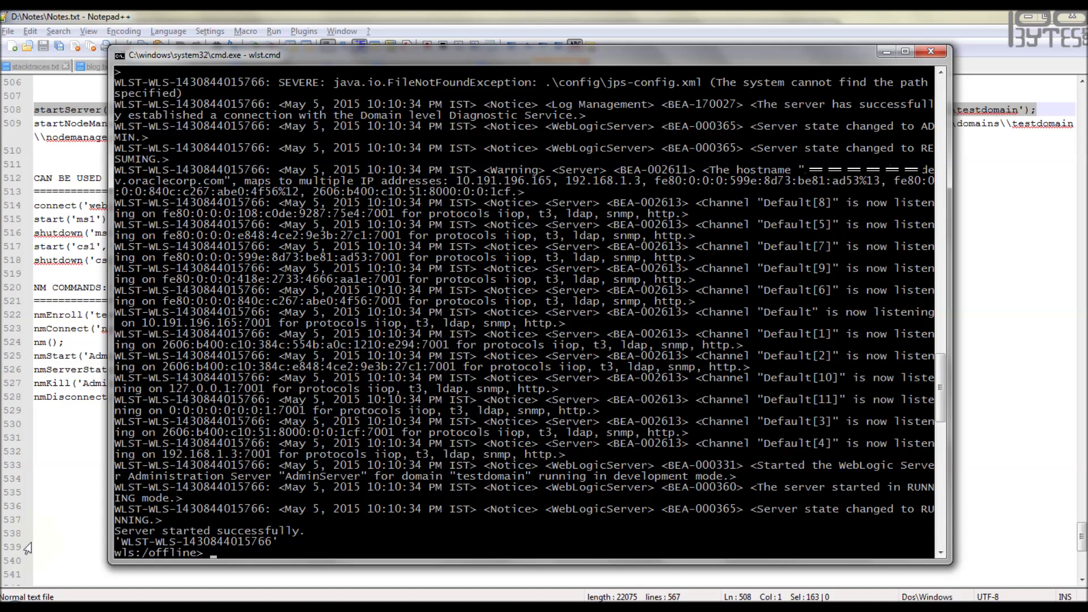
- Copy the 'Server started successfully' text and try start('ms1') before connecting
{"action": "left_click_drag", "start_coordinate": [115, 517], "coordinate": [312, 532]}
{"action": "key", "text": "Return"}
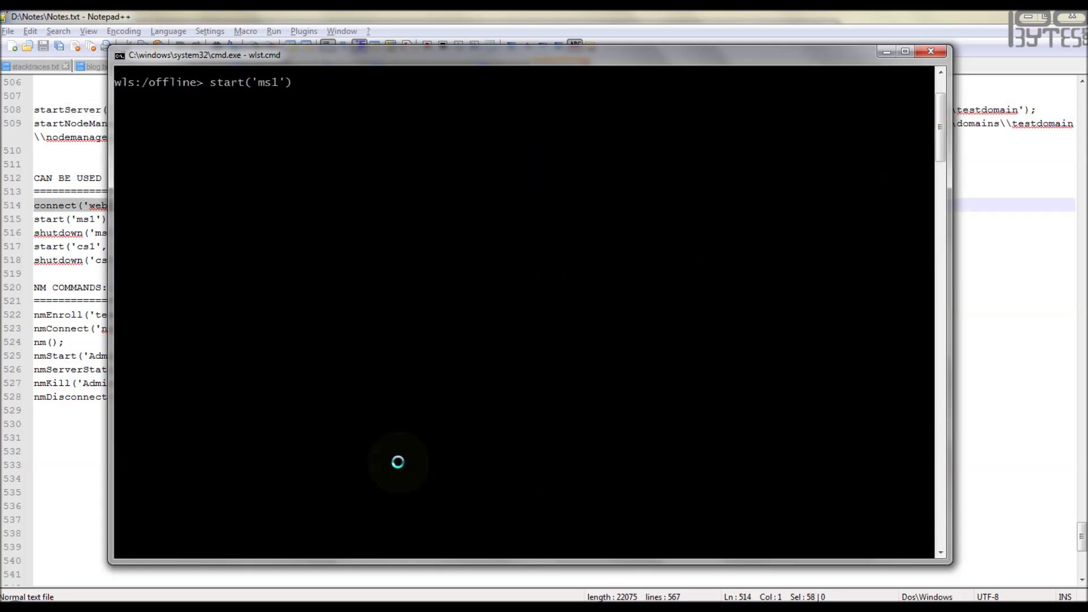
{"action": "type", "text": ";"}
{"action": "key", "text": "Return"}
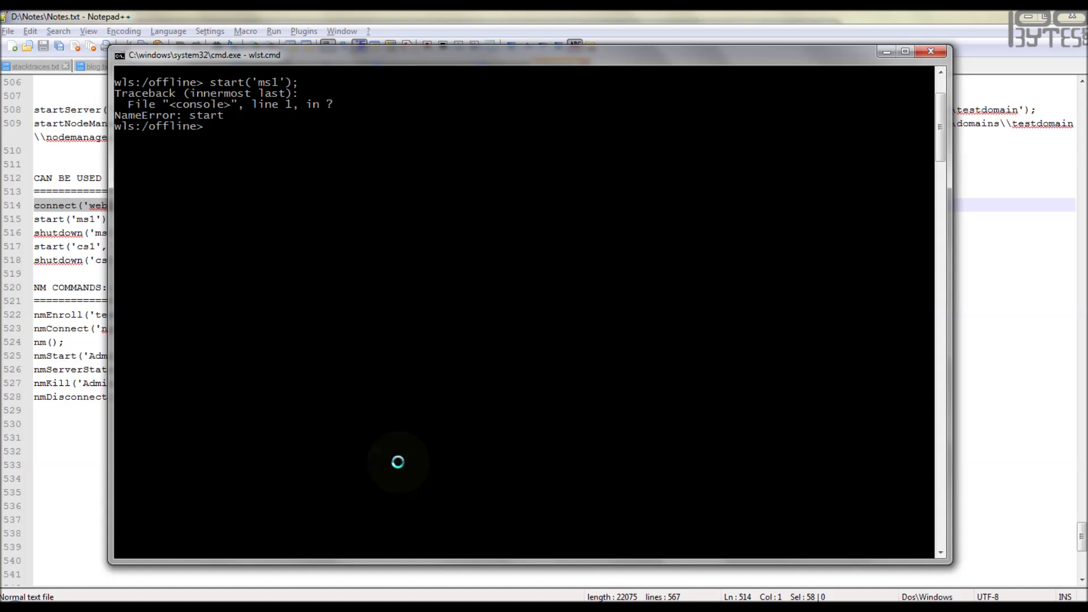
- Connect WLST to AdminServer and retry start('ms1'), which fails reaching Node Manager on 6667
{"action": "right_click", "coordinate": [451, 303]}
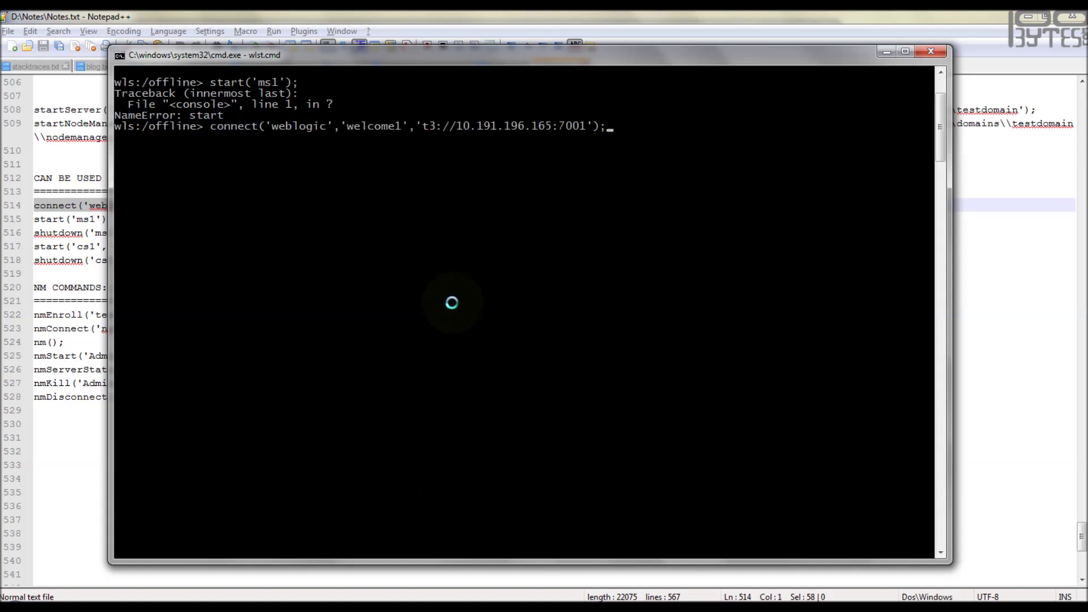
{"action": "key", "text": "Return"}
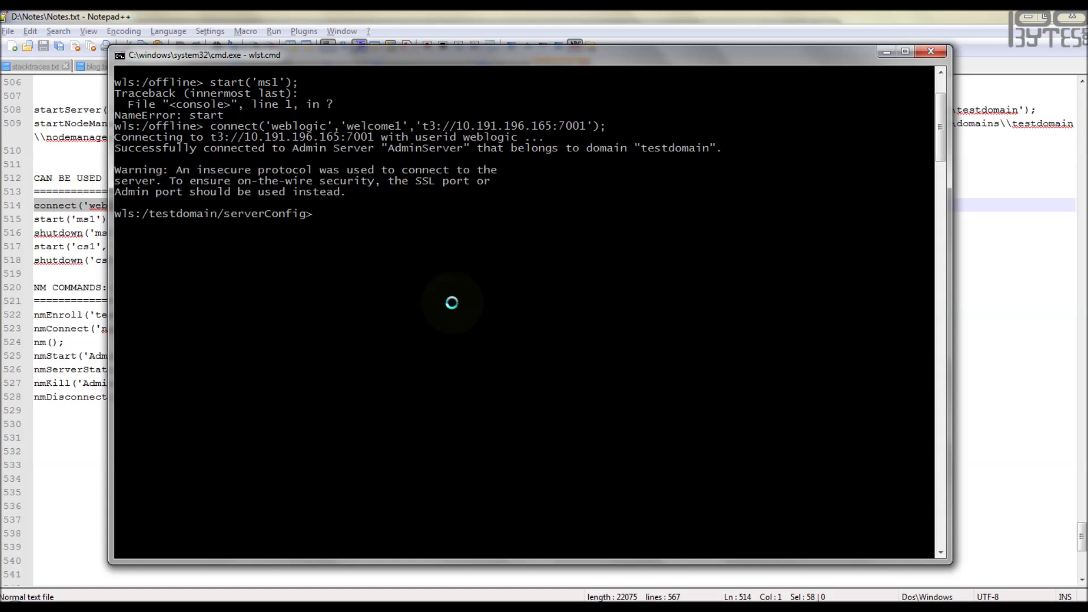
{"action": "type", "text": "start('ms1');"}
{"action": "key", "text": "Return"}
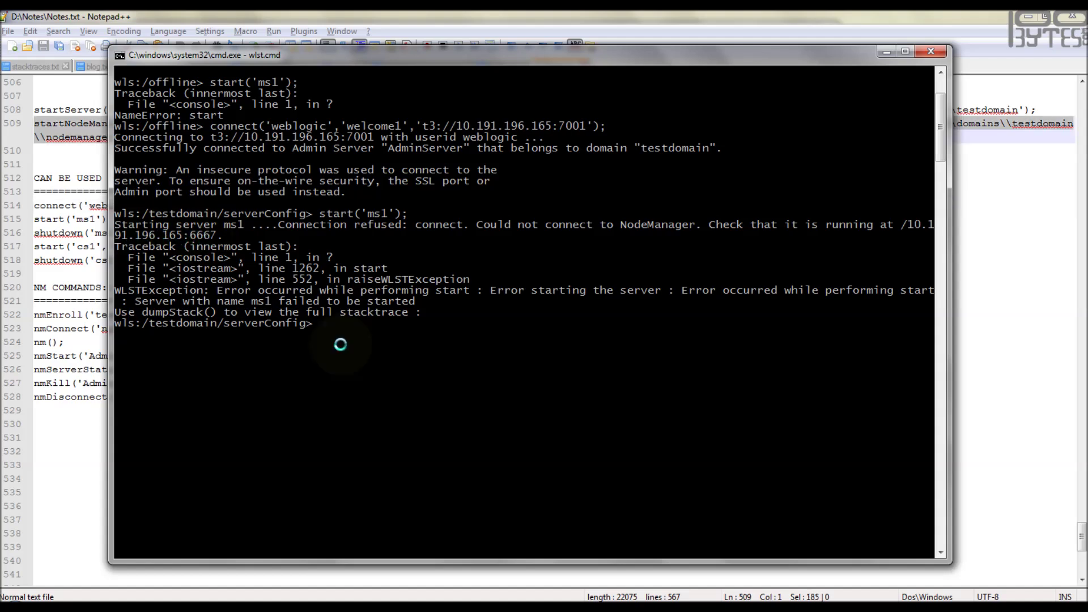
- Run startNodeManager(...) in WLST, then start('ms1'); again so ms1 starts successfully
{"action": "right_click", "coordinate": [474, 345]}
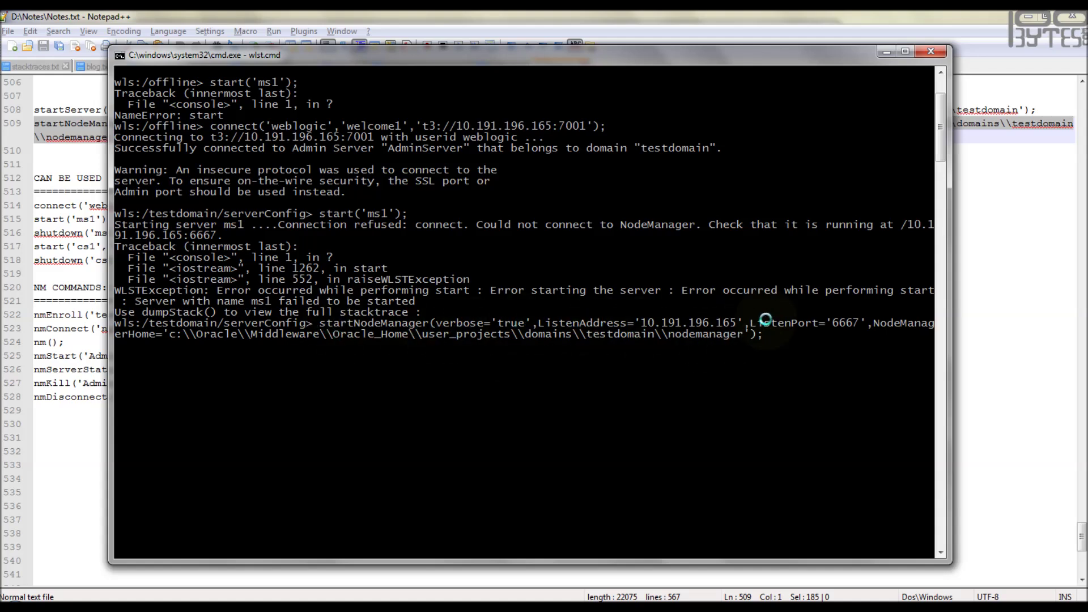
{"action": "key", "text": "Return"}
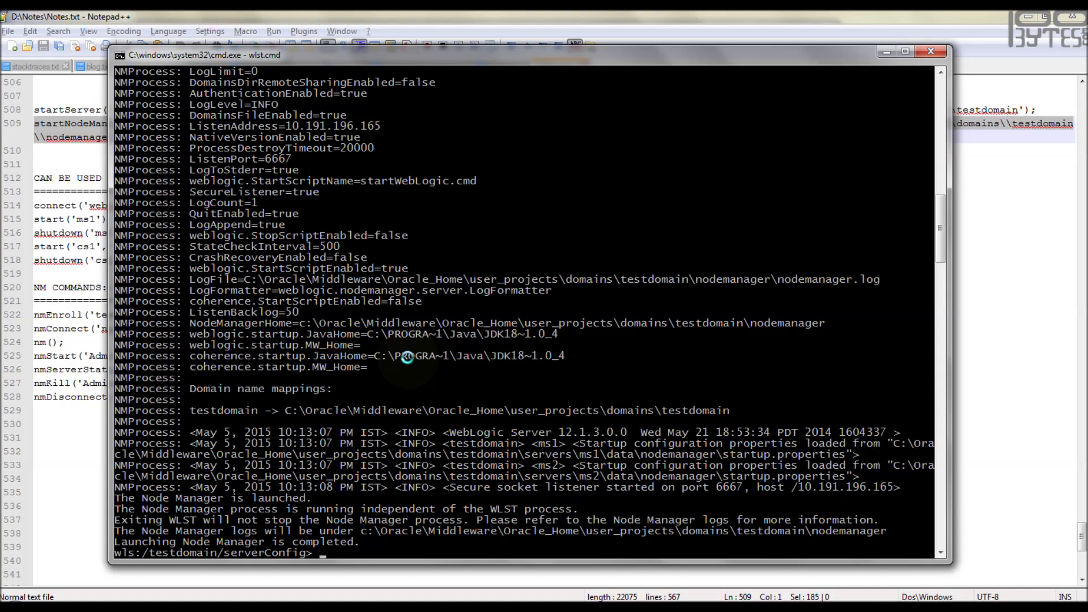
{"action": "key", "text": "Return"}
{"action": "key", "text": "Return"}
{"action": "key", "text": "Return"}
{"action": "key", "text": "Return"}
{"action": "key", "text": "Return"}
{"action": "key", "text": "Return"}
{"action": "key", "text": "Return"}
{"action": "key", "text": "Return"}
{"action": "key", "text": "Return"}
{"action": "key", "text": "Return"}
{"action": "key", "text": "Return"}
{"action": "key", "text": "Return"}
{"action": "key", "text": "Return"}
{"action": "key", "text": "Return"}
{"action": "key", "text": "Return"}
{"action": "key", "text": "Return"}
{"action": "key", "text": "Return"}
{"action": "key", "text": "Return"}
{"action": "key", "text": "Return"}
{"action": "key", "text": "Return"}
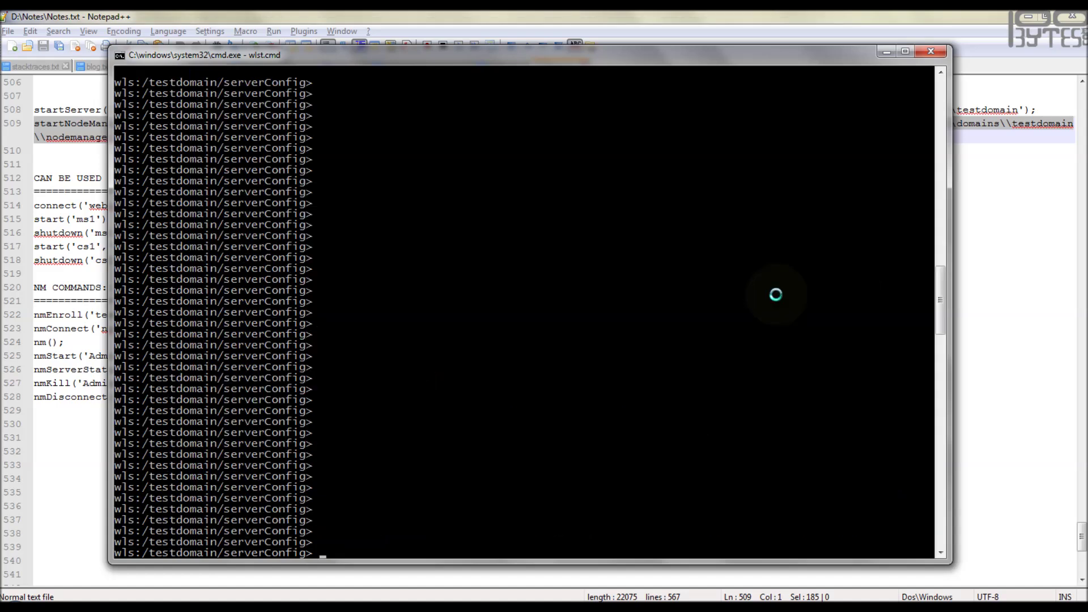
{"action": "type", "text": "start('ms1');"}
{"action": "key", "text": "Return"}
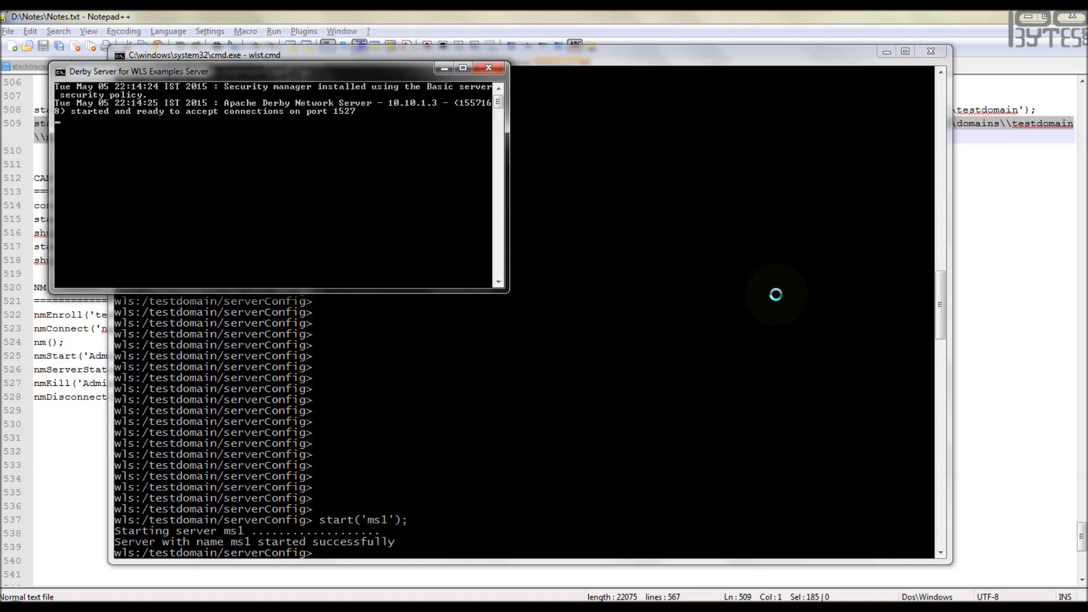
- Shut down managed server ms1 from the WLST console with shutdown('ms1')
{"action": "left_click", "coordinate": [123, 545]}
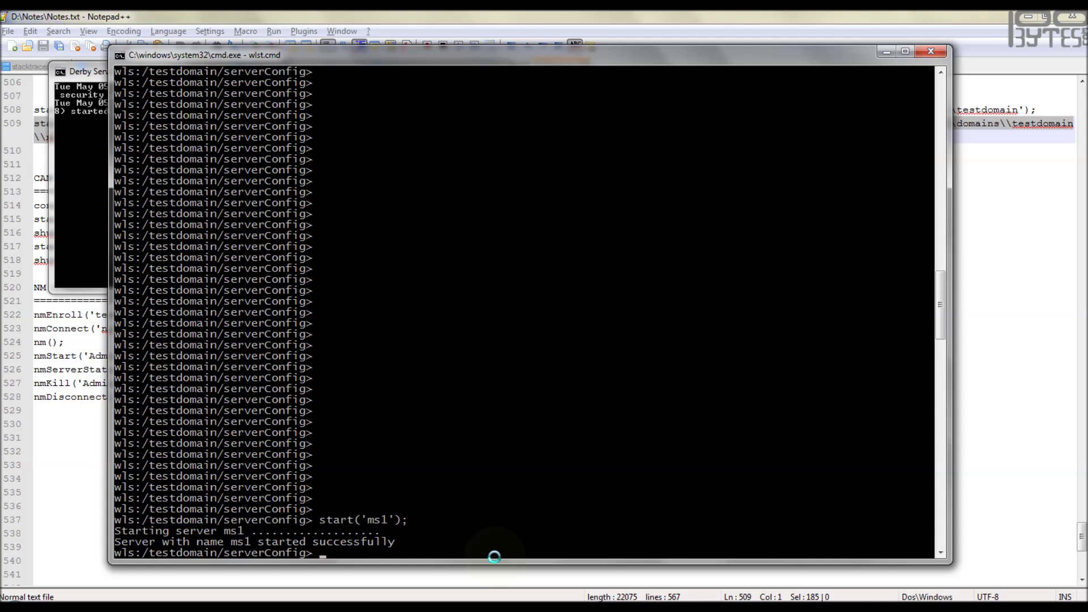
{"action": "type", "text": "hutdown('ms1');"}
{"action": "key", "text": "Return"}
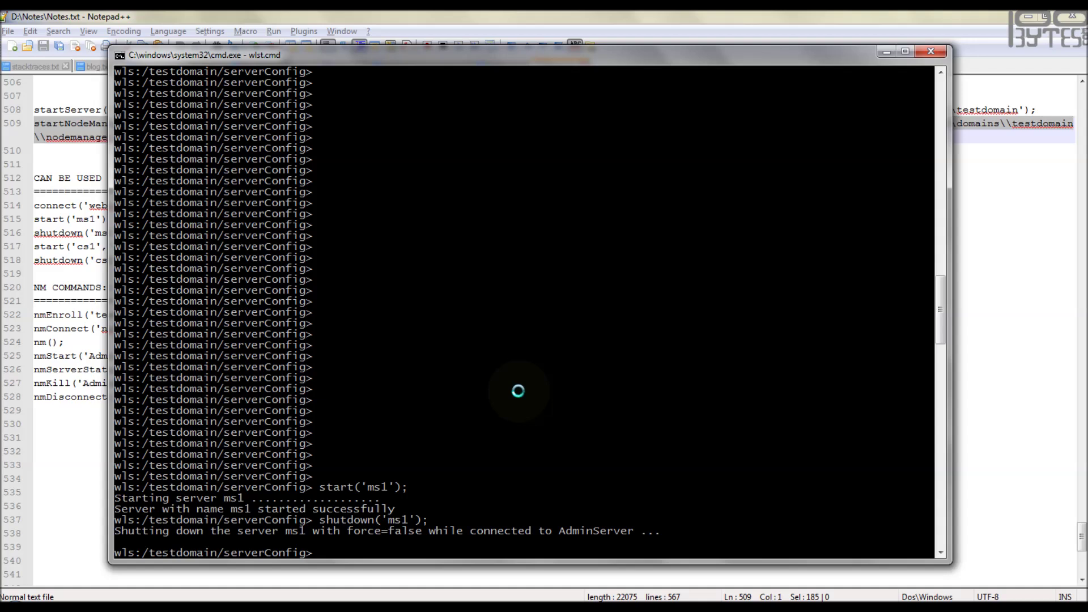
- Try start('ms3'), which Node Manager at localhost:5557 refuses, then bring up the machine-layout notes
{"action": "type", "text": "start('ms3');"}
{"action": "key", "text": "Return"}
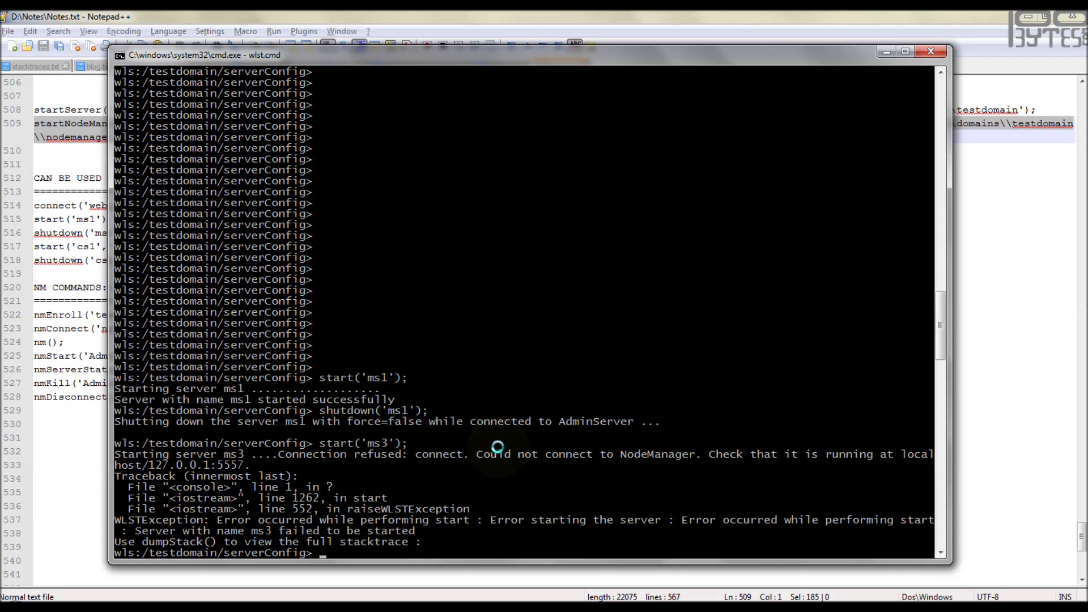
{"action": "key", "text": "alt+Tab"}
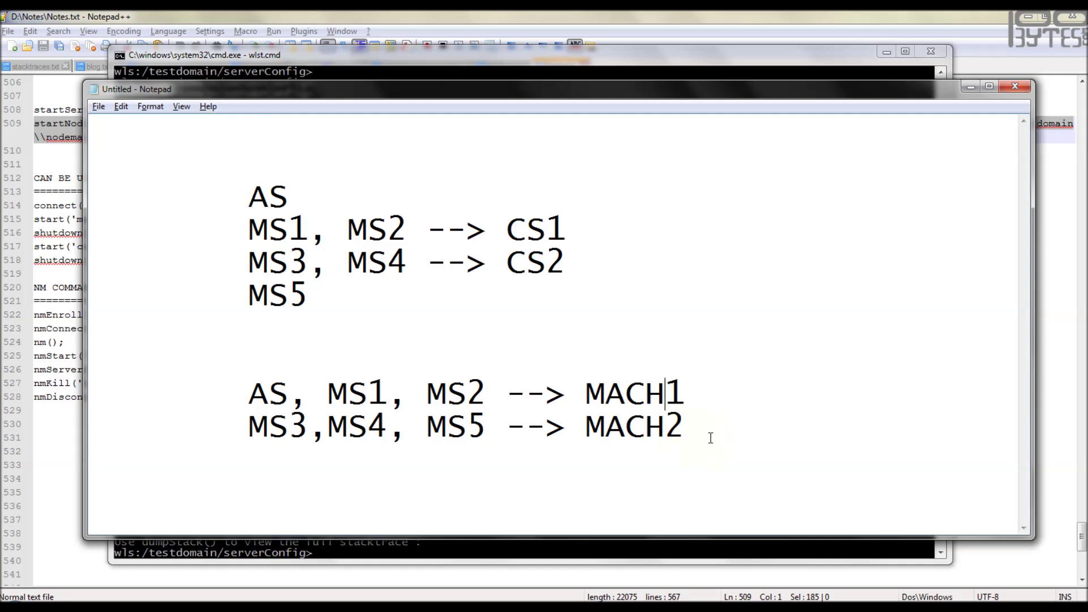
- Minimize the Notepad notes so the WLST console with the failed ms3 start shows
{"action": "left_click", "coordinate": [970, 87]}
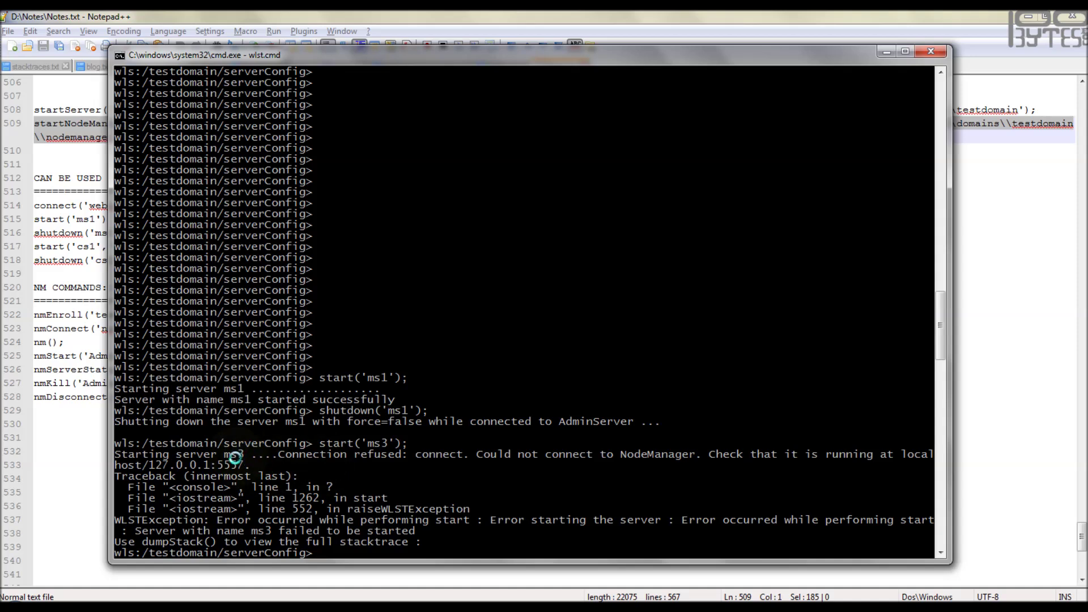
- Log in to the admin console at 10.191.196.165:7001/console with the admin username and password
{"action": "left_click", "coordinate": [163, 606]}
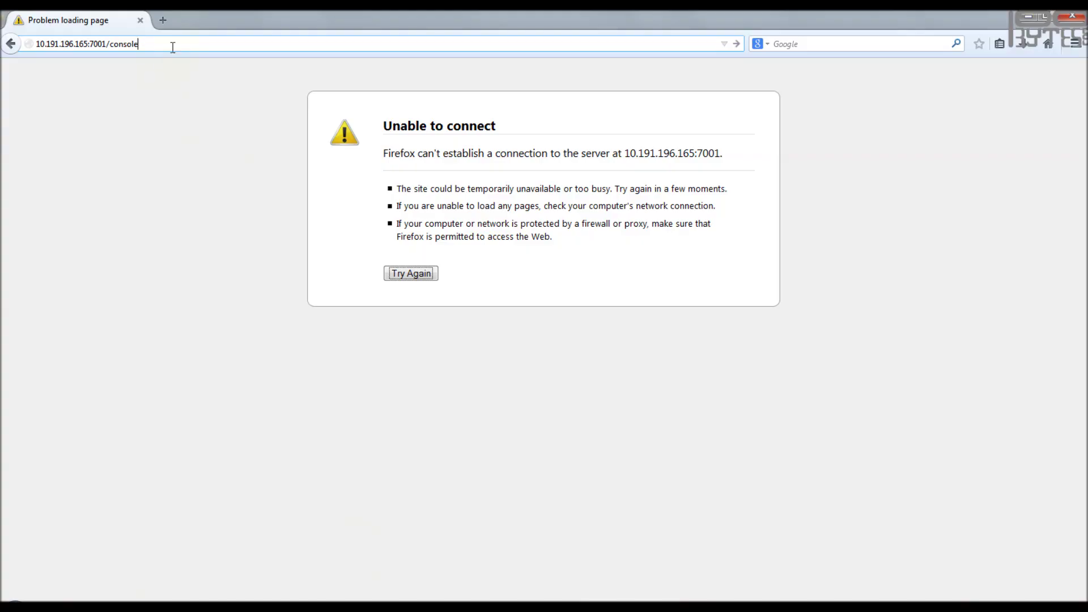
{"action": "key", "text": "Return"}
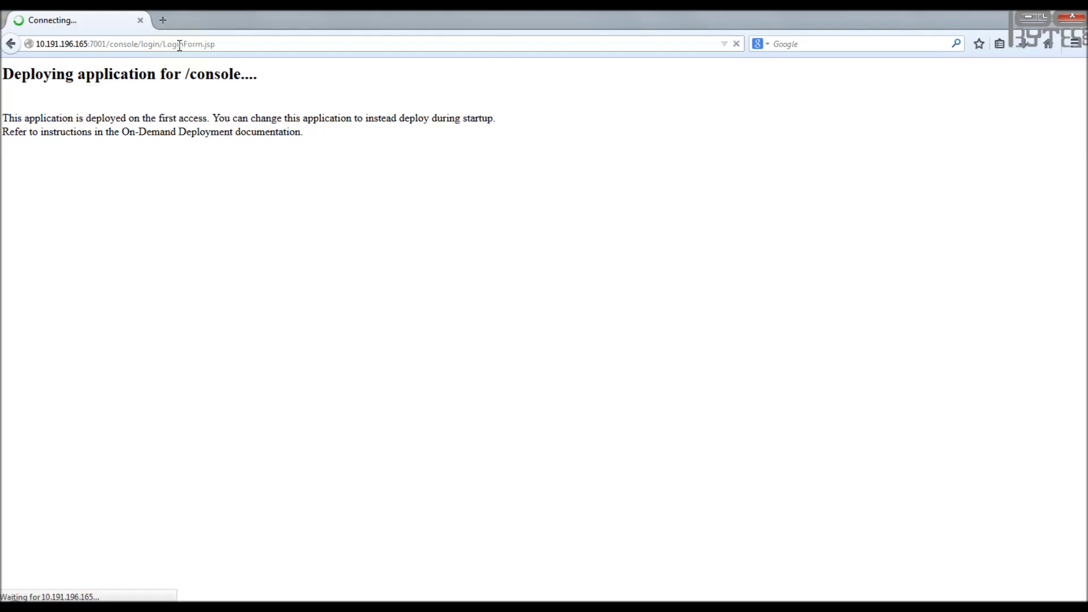
{"action": "type", "text": "weblogic"}
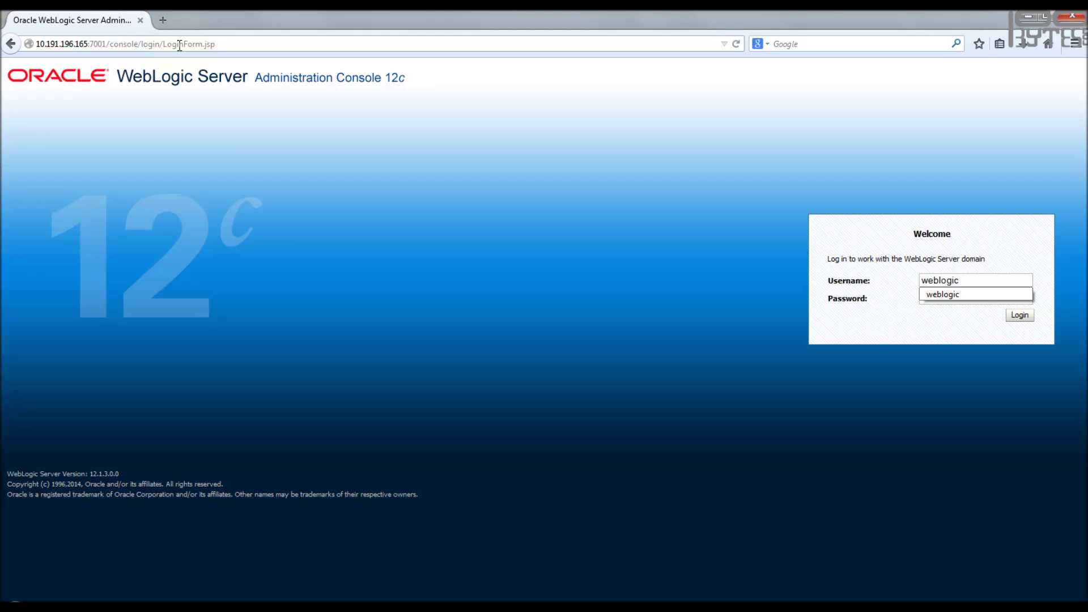
{"action": "key", "text": "Tab"}
{"action": "type", "text": "welcome1"}
{"action": "key", "text": "Return"}
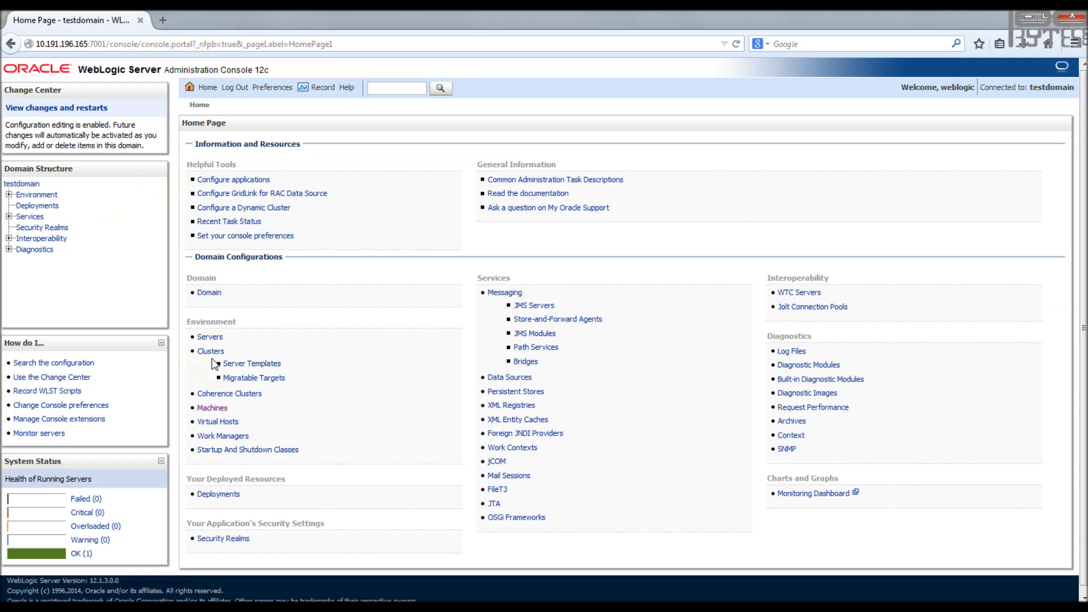
- Review Machine1's Node Manager settings and the servers it hosts
{"action": "left_click", "coordinate": [214, 409]}
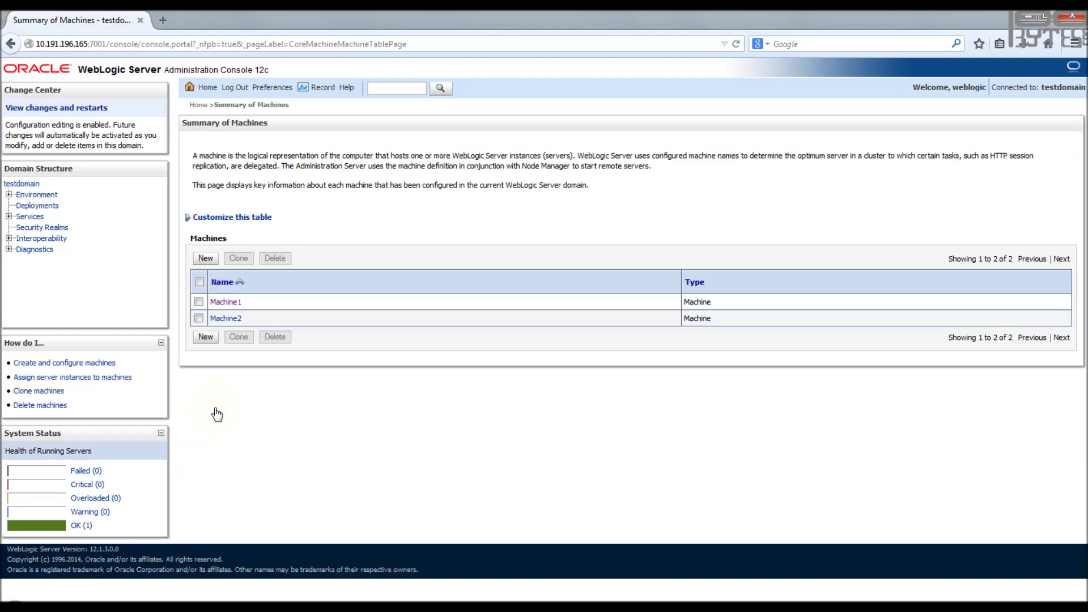
{"action": "left_click", "coordinate": [227, 303]}
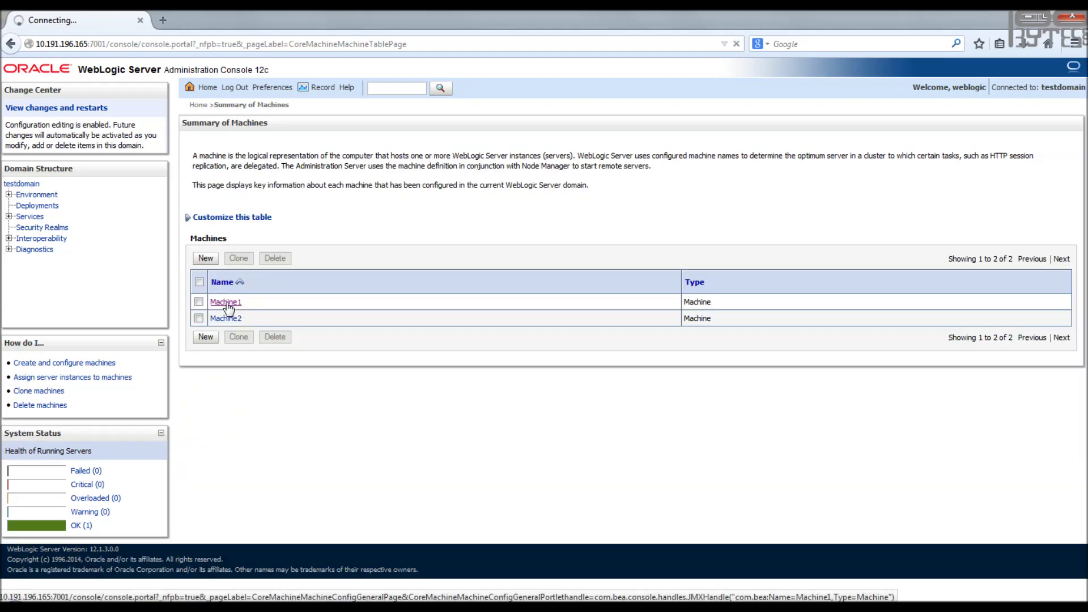
{"action": "left_click", "coordinate": [254, 163]}
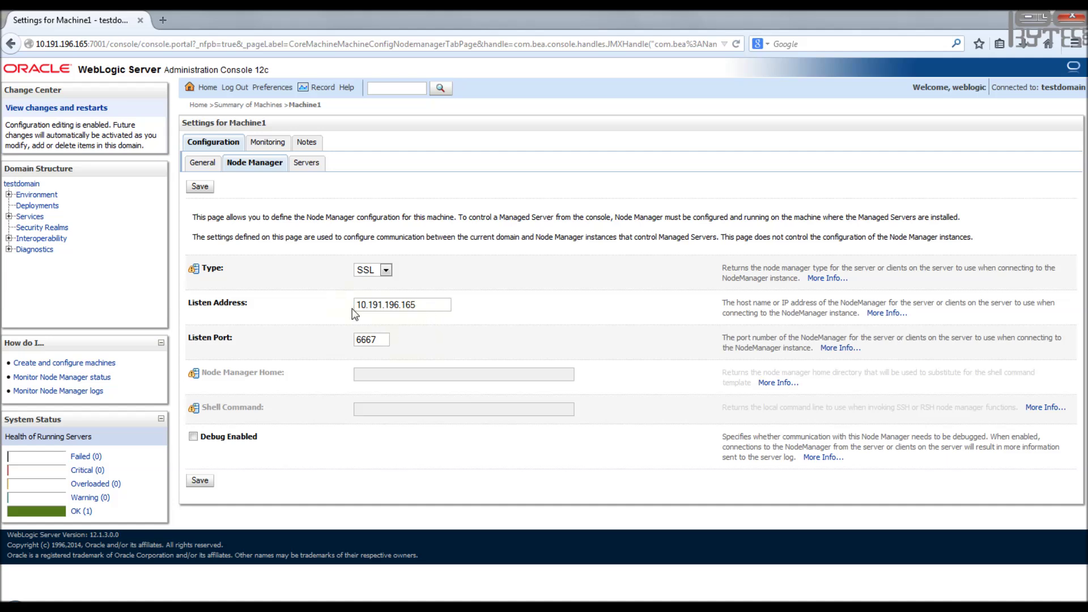
{"action": "left_click", "coordinate": [306, 163]}
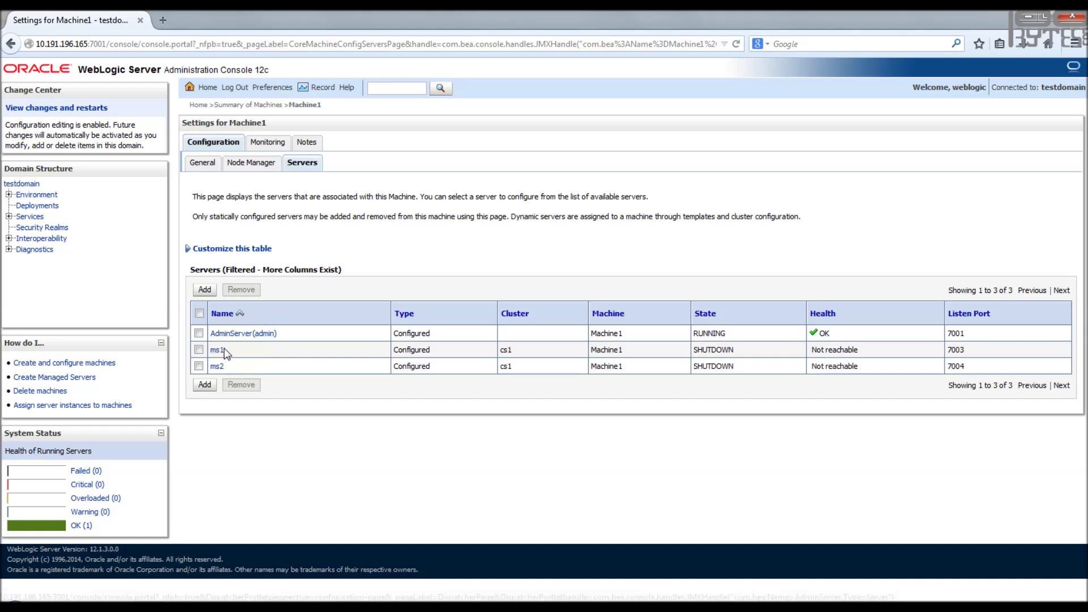
- Check which servers Machine2 hosts, then show its Node Manager settings
{"action": "left_click", "coordinate": [261, 105]}
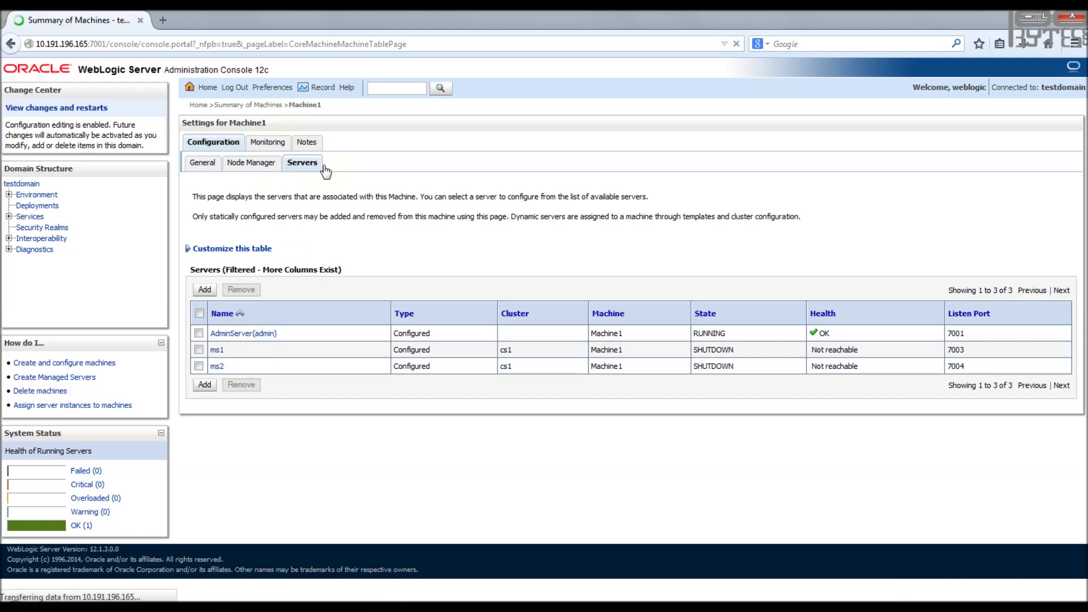
{"action": "left_click", "coordinate": [229, 319]}
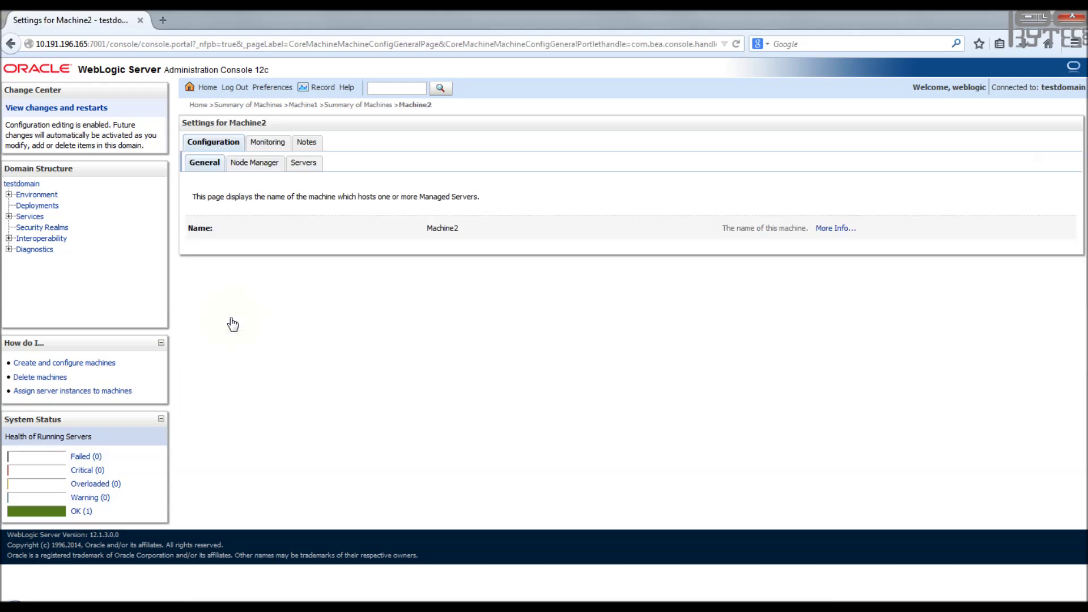
{"action": "left_click", "coordinate": [304, 164]}
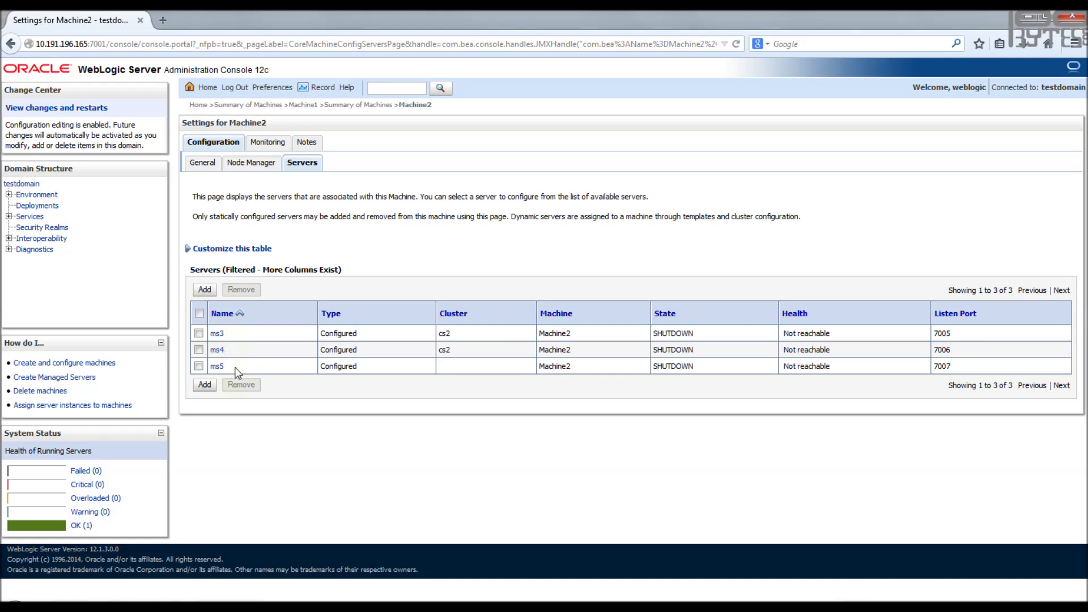
{"action": "left_click", "coordinate": [252, 165]}
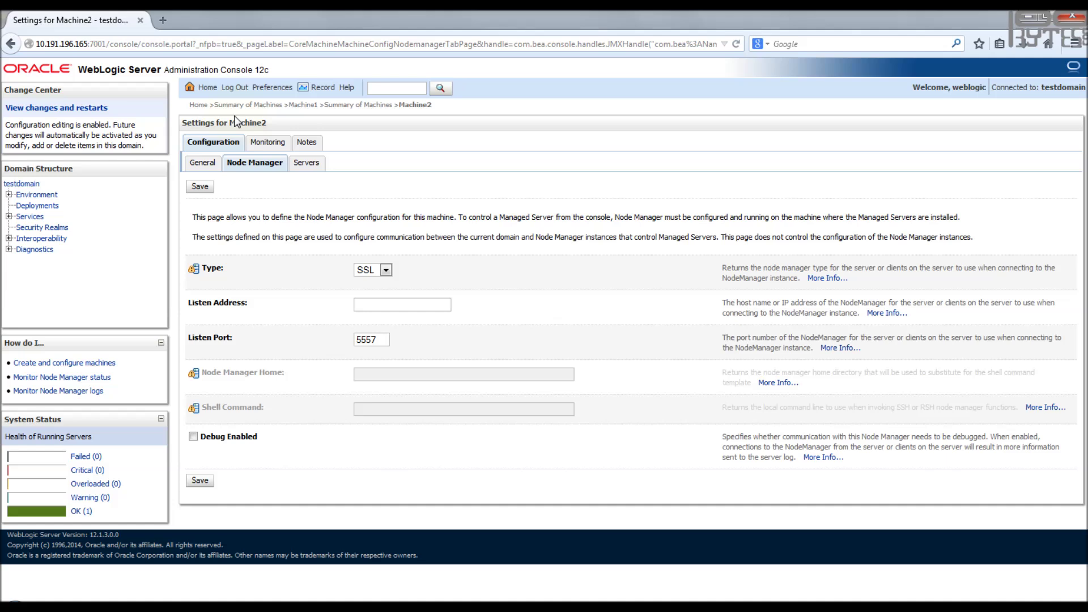
- Save Machine2's Node Manager with listen address 10.191.196.165 and listen port 5558
{"action": "left_click", "coordinate": [382, 305]}
{"action": "type", "text": "10.191.196.165"}
{"action": "left_click", "coordinate": [377, 340]}
{"action": "key", "text": "BackSpace"}
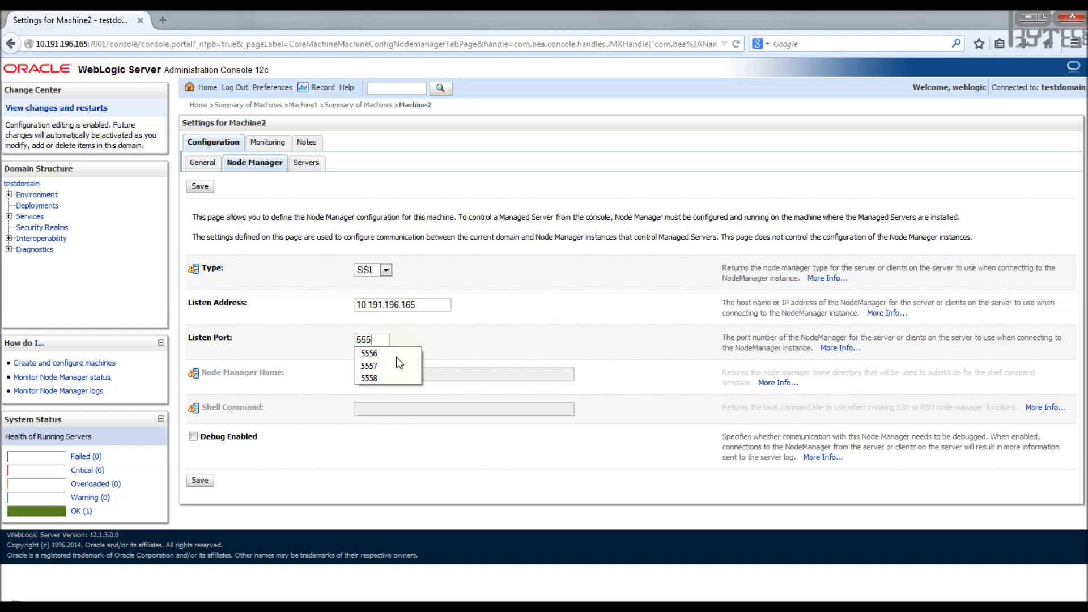
{"action": "type", "text": "8"}
{"action": "left_click", "coordinate": [200, 479]}
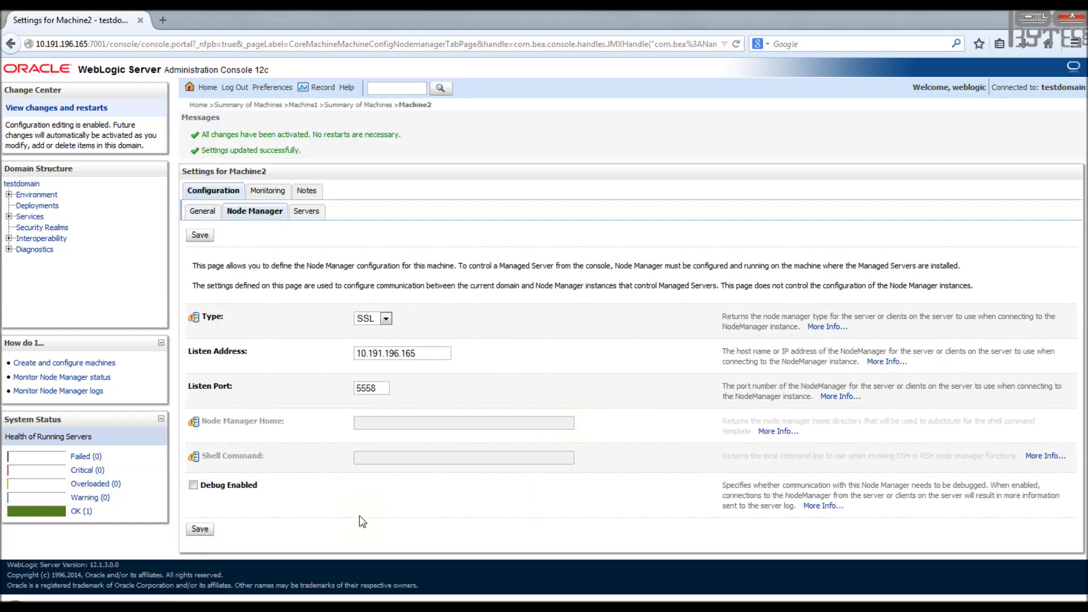
- Retry start('ms3') in WLST; it is refused at port 5558
{"action": "mouse_move", "coordinate": [337, 599]}
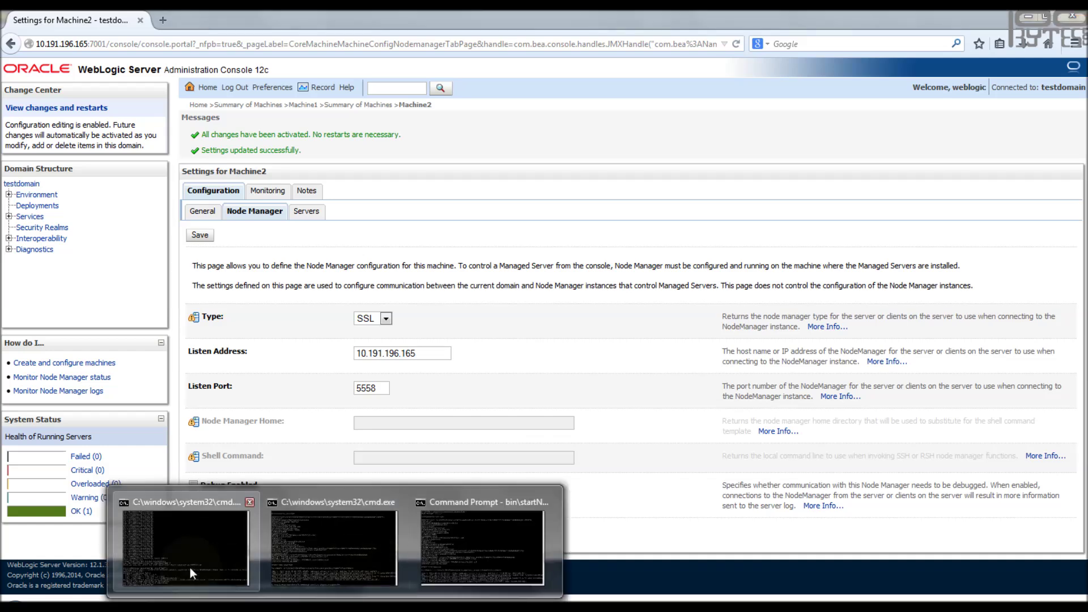
{"action": "left_click", "coordinate": [191, 573]}
{"action": "type", "text": "start('ms3');"}
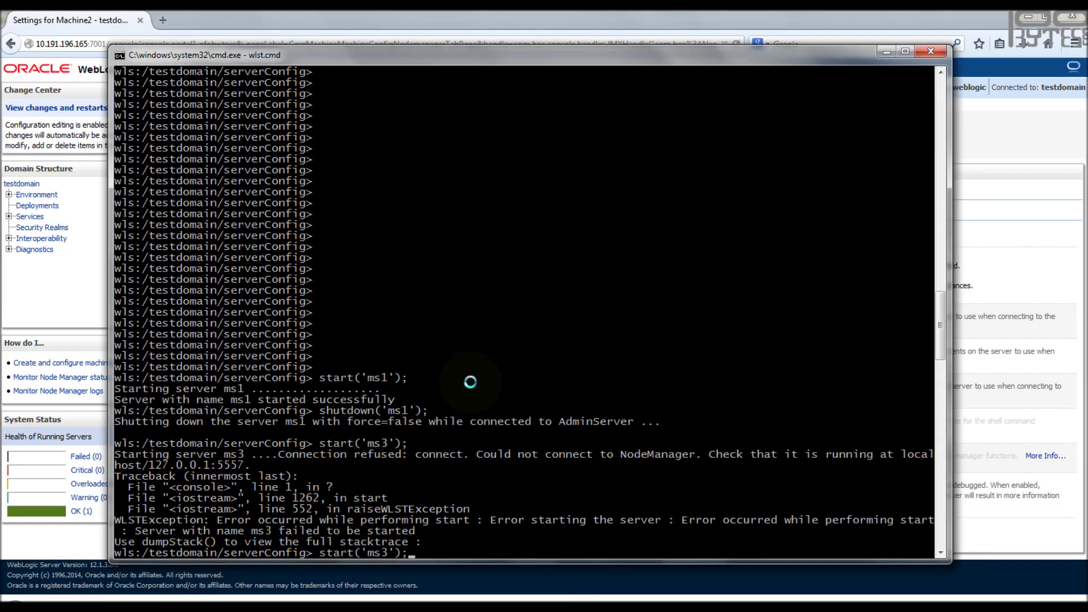
{"action": "key", "text": "Return"}
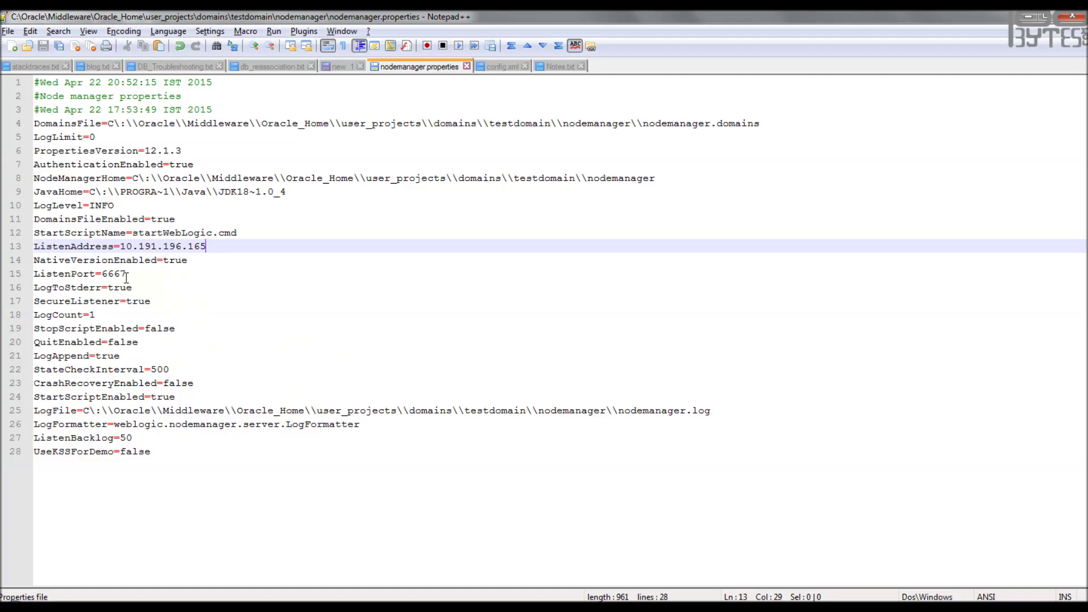
- Change ListenPort from 5667 to 5558 in nodemanager.properties and save the file
{"action": "left_click_drag", "start_coordinate": [125, 274], "coordinate": [104, 275]}
{"action": "type", "text": "5558"}
{"action": "key", "text": "ctrl+s"}
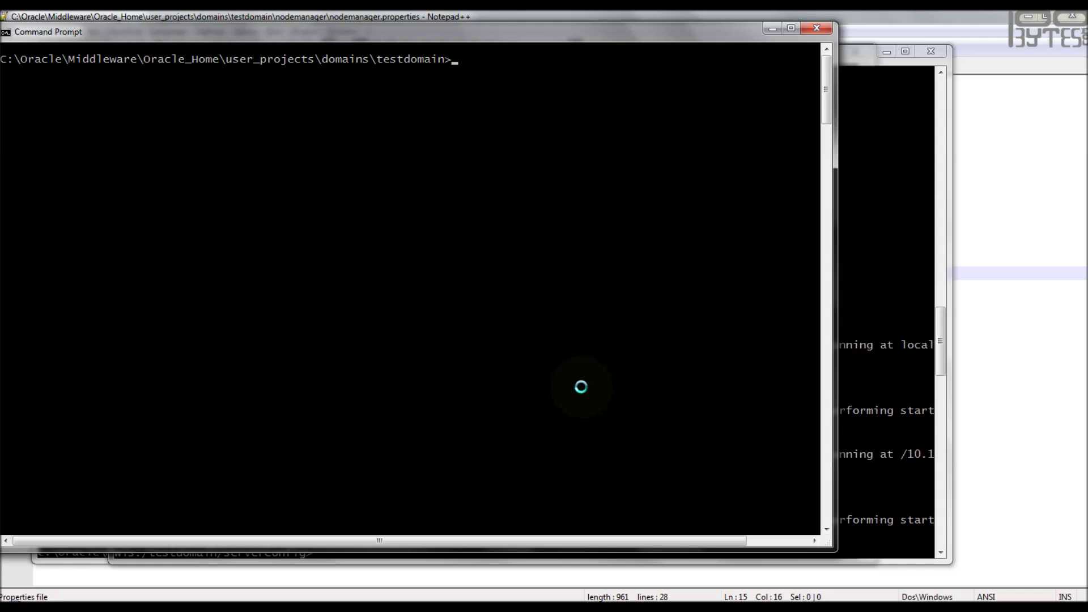
- Launch bin\startNodeManager.cmd so a testdomain Node Manager listens on port 5558
{"action": "type", "text": "bin\\startM"}
{"action": "key", "text": "BackSpace"}
{"action": "type", "text": "N"}
{"action": "key", "text": "Tab"}
{"action": "key", "text": "Return"}
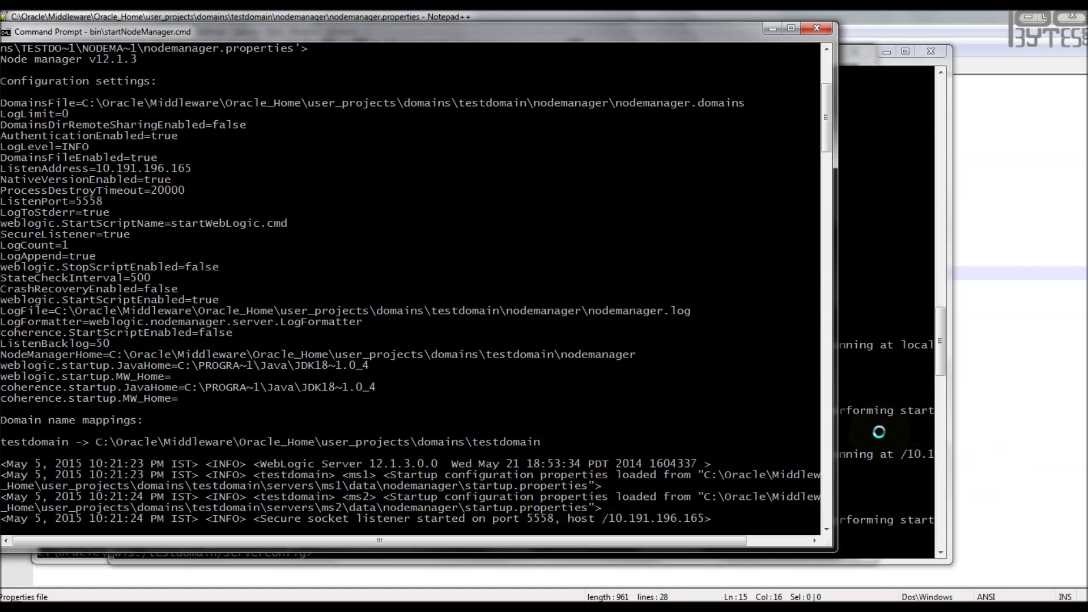
- Switch back to the WLST console window from the taskbar previews
{"action": "left_click", "coordinate": [334, 606]}
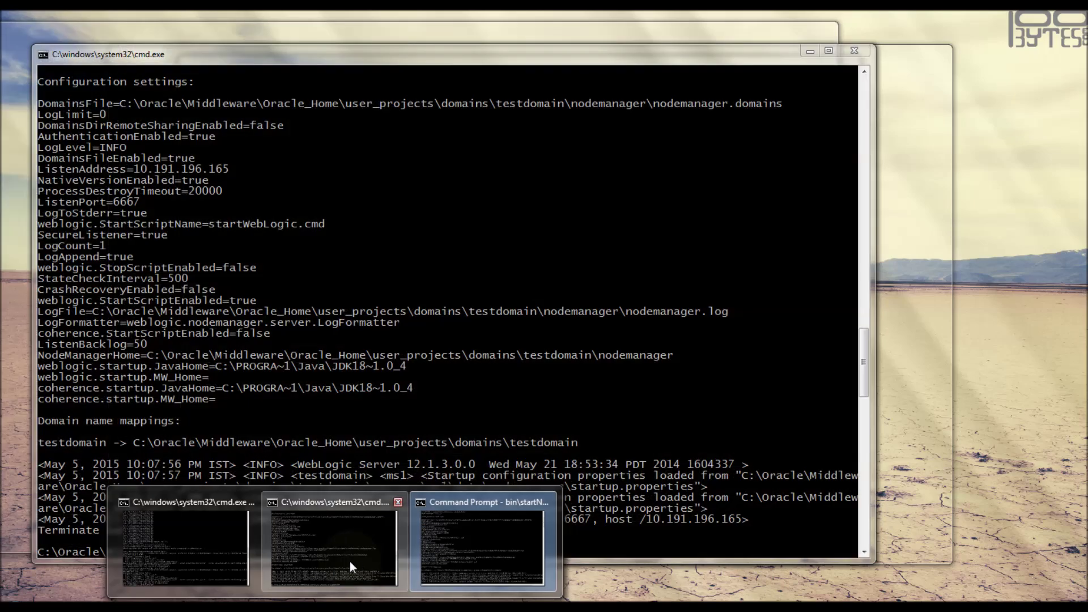
{"action": "left_click", "coordinate": [349, 561]}
{"action": "mouse_move", "coordinate": [334, 606]}
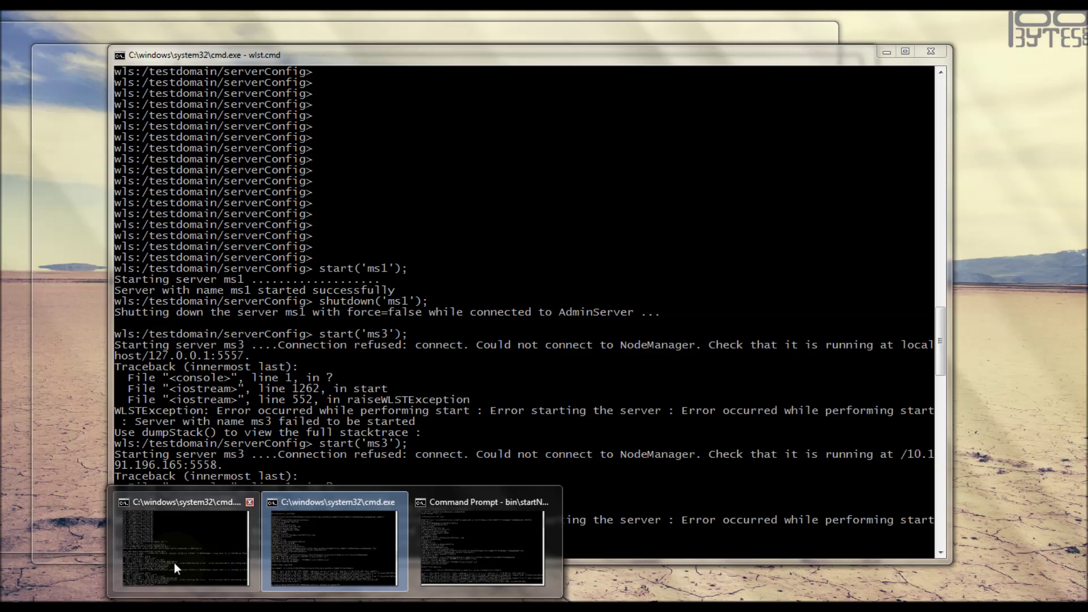
- Rerun start('ms3') and watch the new Node Manager console as ms3 comes up
{"action": "left_click", "coordinate": [175, 562]}
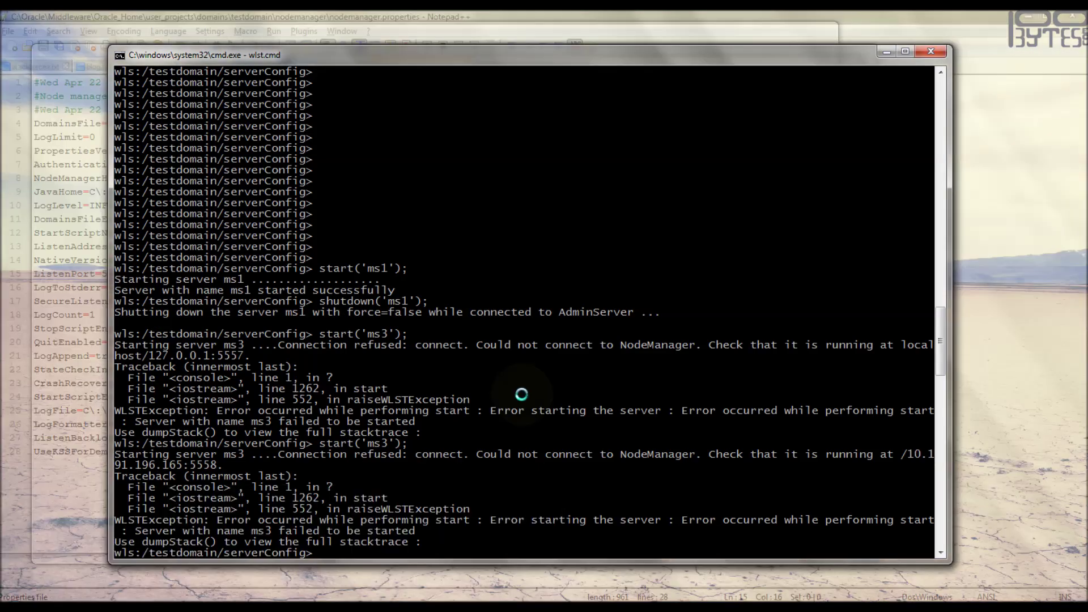
{"action": "key", "text": "Return"}
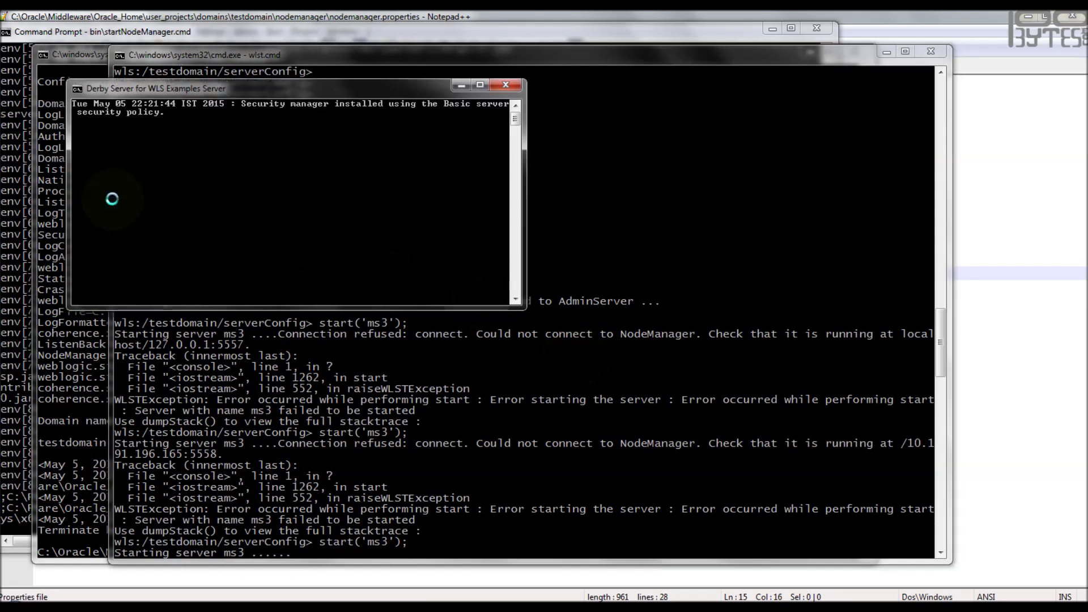
{"action": "left_click", "coordinate": [9, 246]}
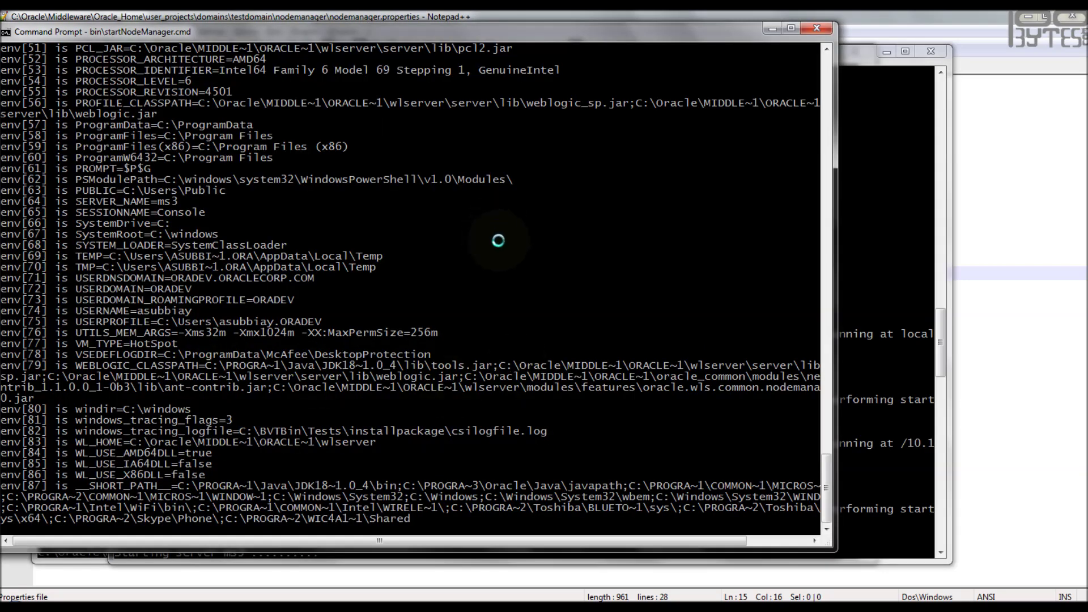
{"action": "left_click", "coordinate": [884, 376]}
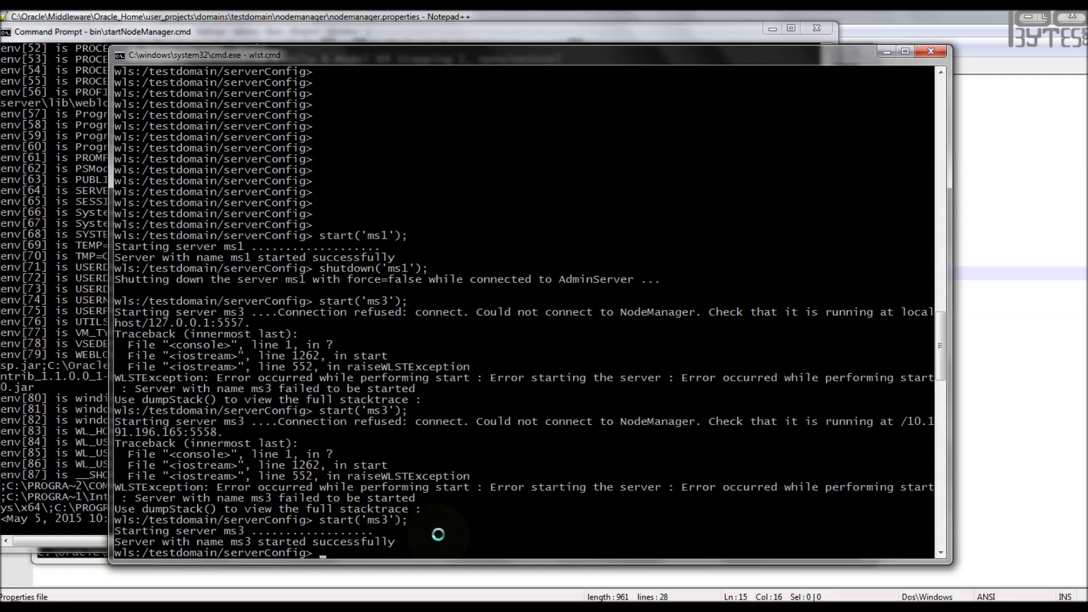
- Stop ms3 with shutdown('ms3') at the WLST serverConfig prompt
{"action": "type", "text": "shutdown"}
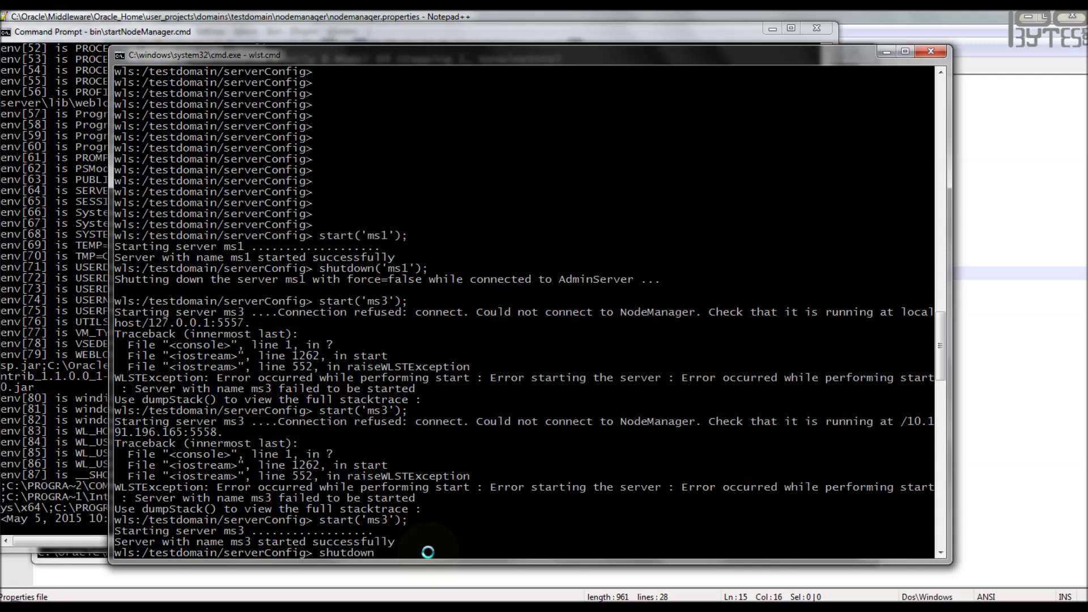
{"action": "type", "text": "('ms3');"}
{"action": "key", "text": "Return"}
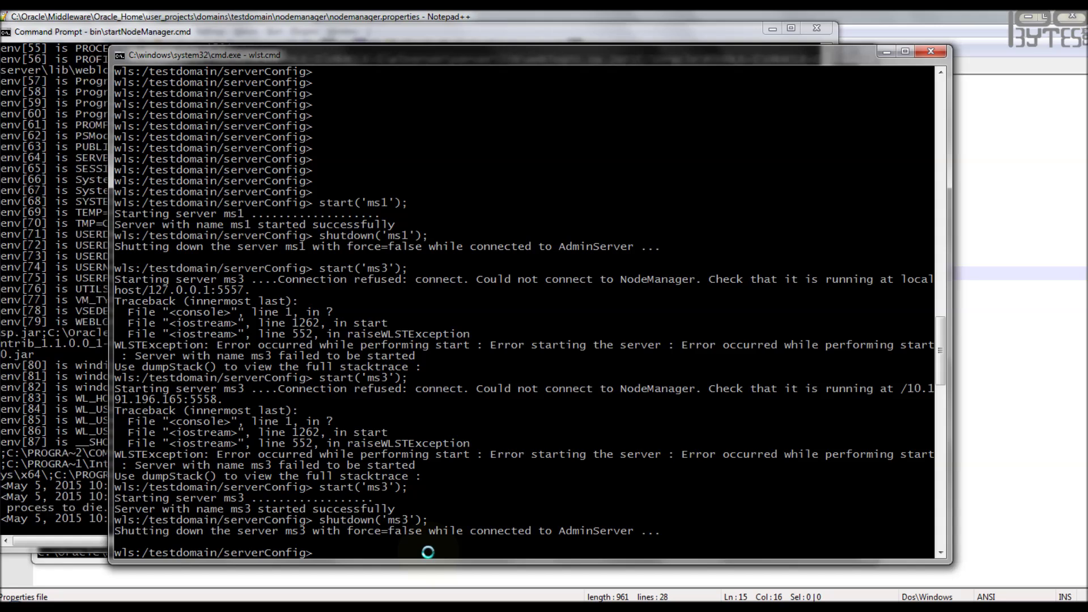
{"action": "key", "text": "Return"}
{"action": "key", "text": "Return"}
{"action": "key", "text": "Return"}
{"action": "key", "text": "Return"}
{"action": "key", "text": "Return"}
{"action": "key", "text": "Return"}
{"action": "key", "text": "Return"}
{"action": "key", "text": "Return"}
{"action": "key", "text": "Return"}
{"action": "key", "text": "Return"}
{"action": "key", "text": "Return"}
{"action": "key", "text": "Return"}
{"action": "key", "text": "Return"}
{"action": "key", "text": "Return"}
{"action": "key", "text": "Return"}
{"action": "key", "text": "Return"}
{"action": "key", "text": "Return"}
{"action": "key", "text": "Return"}
{"action": "key", "text": "Return"}
{"action": "key", "text": "Return"}
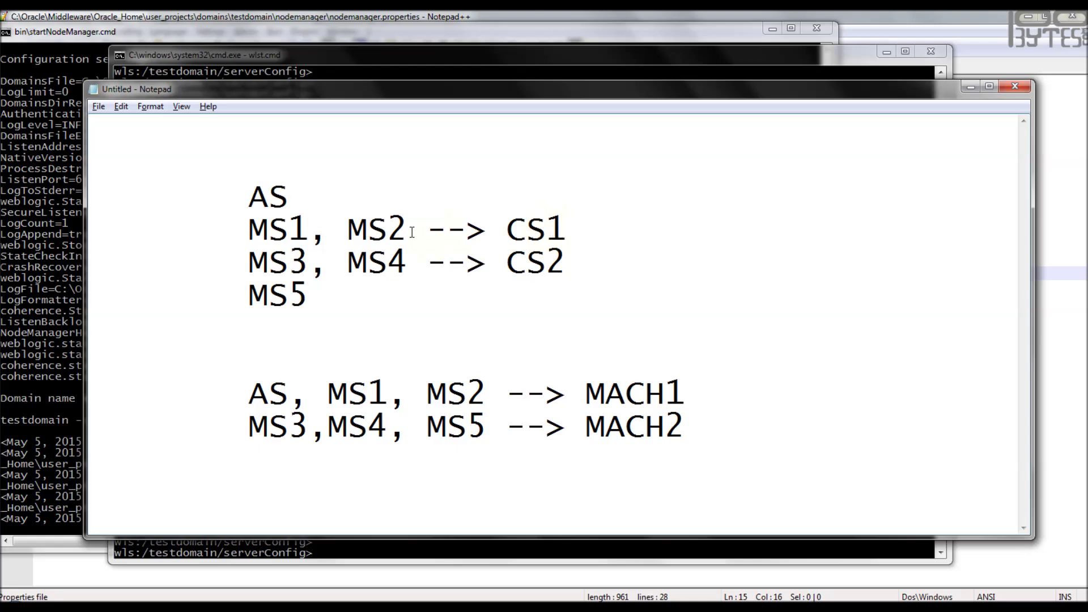
- Run start('cs1','Cluster') and confirm in the Node Manager log that ms1 and ms2 are running
{"action": "left_click", "coordinate": [971, 86]}
{"action": "type", "text": "start"}
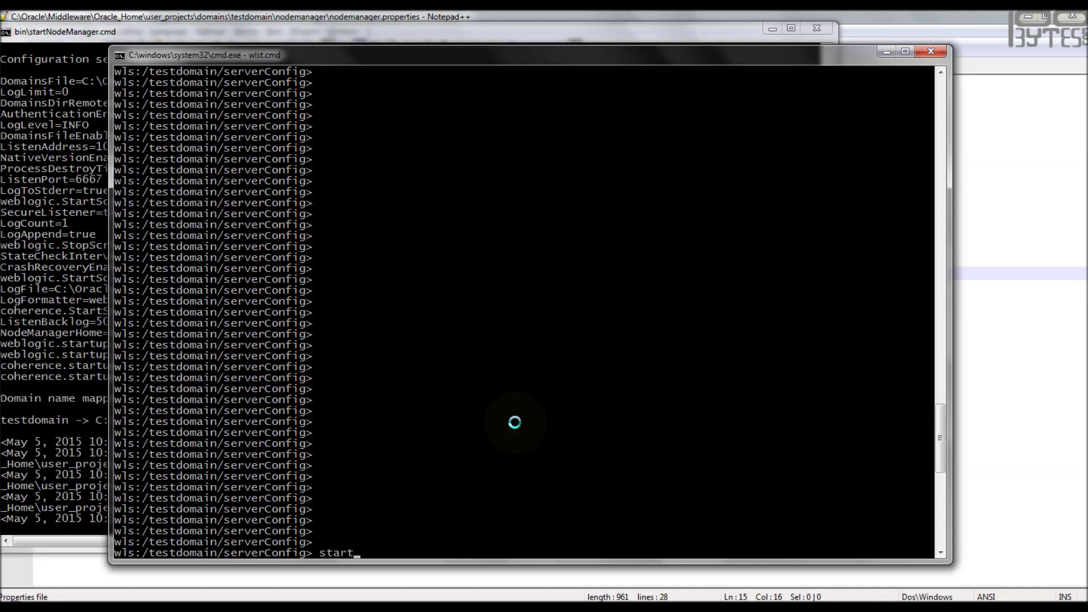
{"action": "type", "text": "('cs1',"}
{"action": "type", "text": "'Cluster');"}
{"action": "key", "text": "Return"}
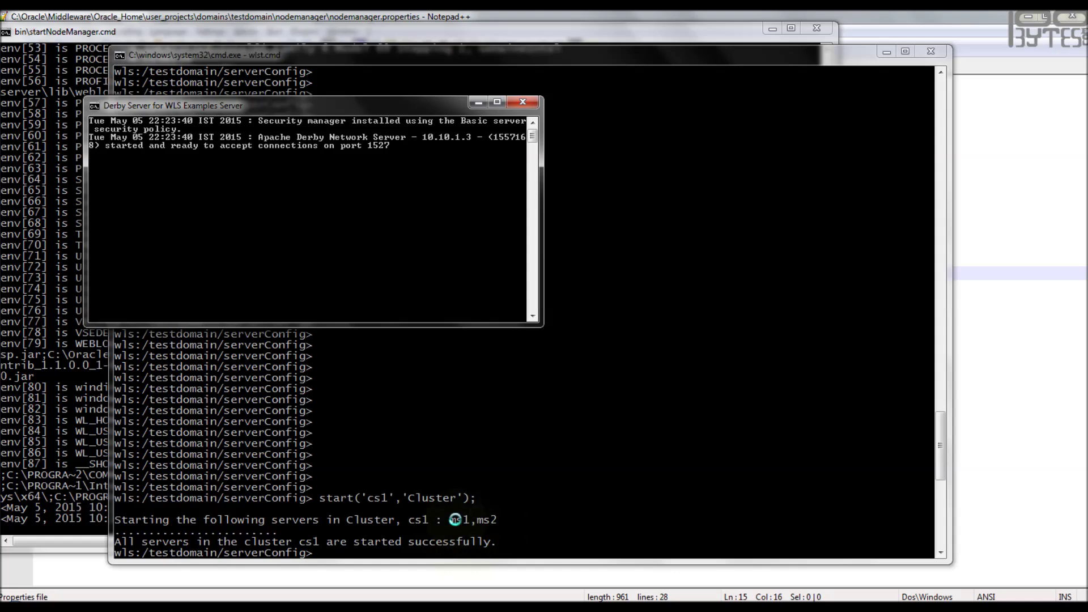
{"action": "left_click", "coordinate": [58, 446]}
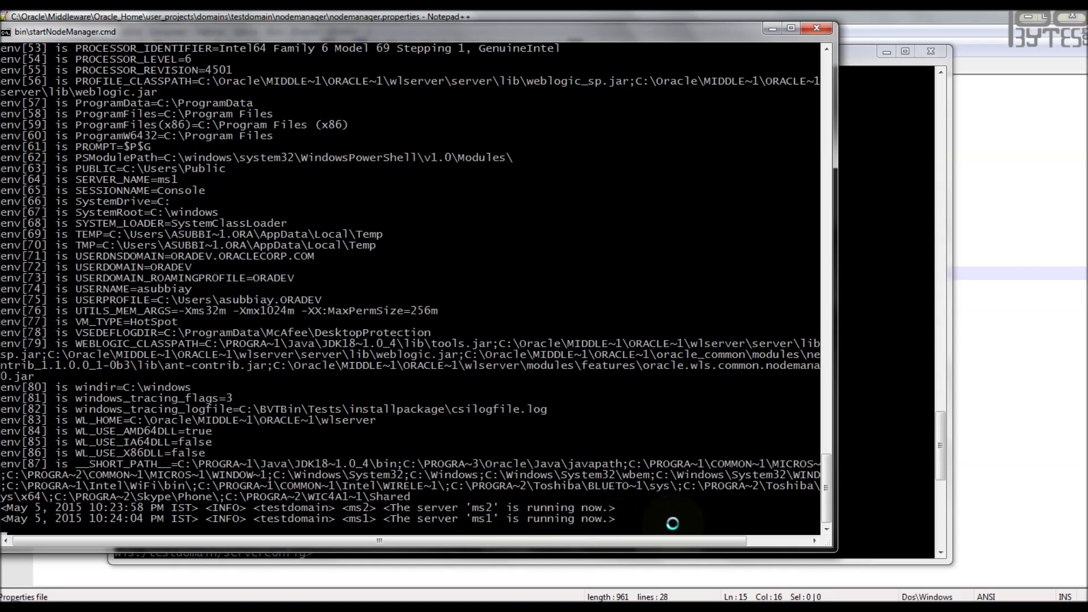
- Run shutdown('cs1', 'Cluster') and check the Node Manager log shows ms1 and ms2 stopping
{"action": "left_click", "coordinate": [848, 379]}
{"action": "type", "text": "shutdown('cs1', "}
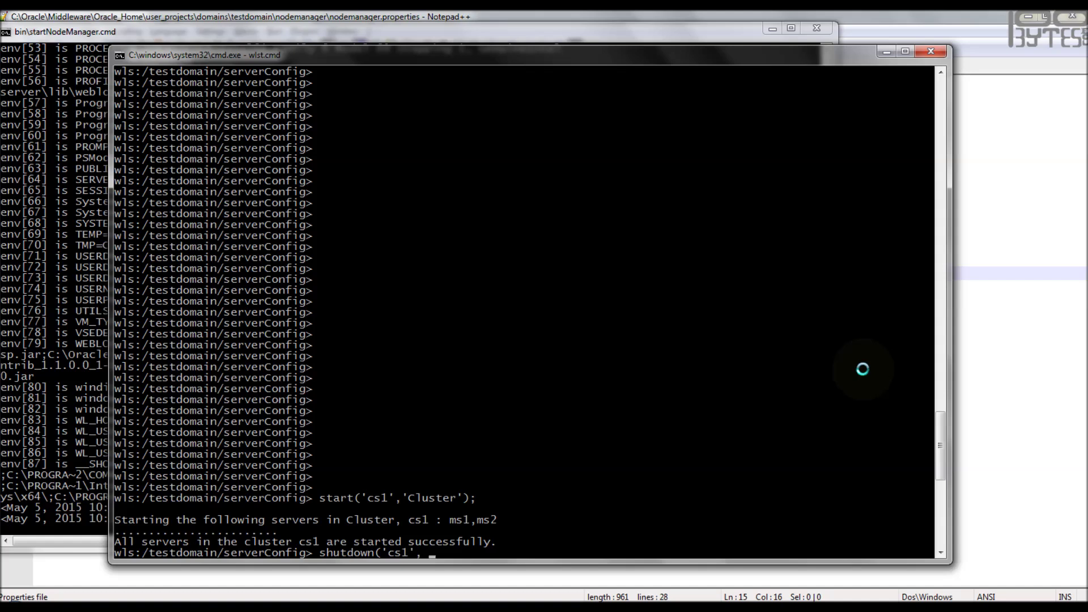
{"action": "type", "text": "'Cluster');"}
{"action": "key", "text": "Return"}
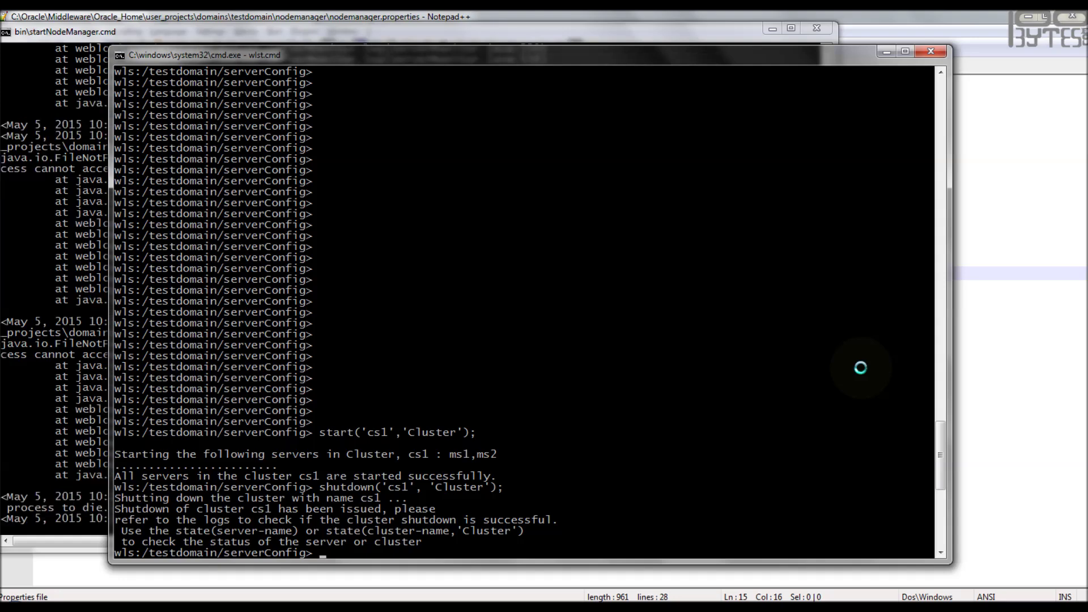
{"action": "left_click", "coordinate": [61, 365]}
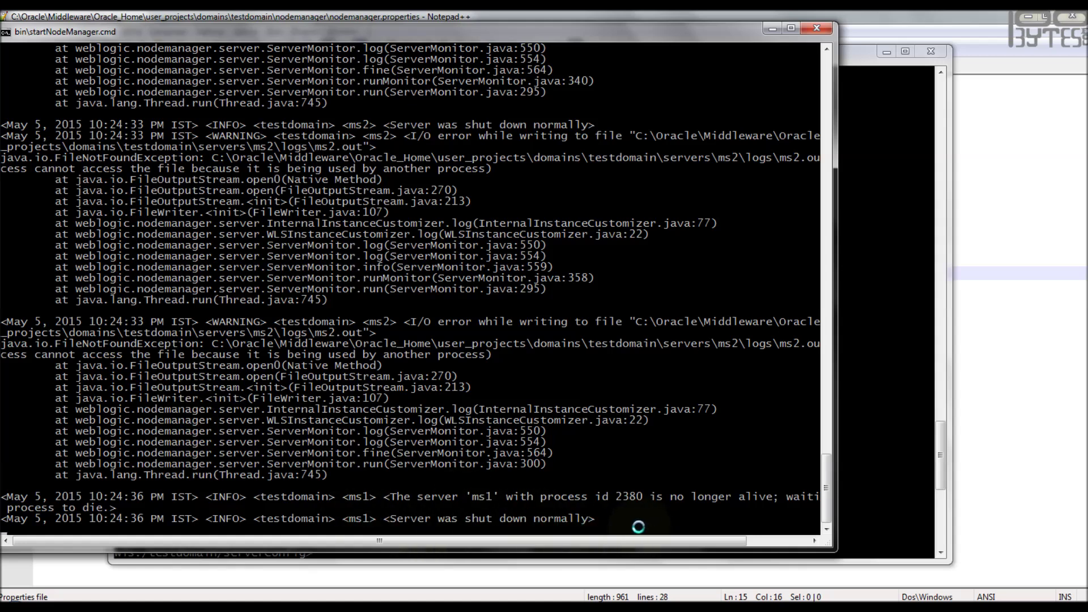
{"action": "left_click", "coordinate": [905, 244]}
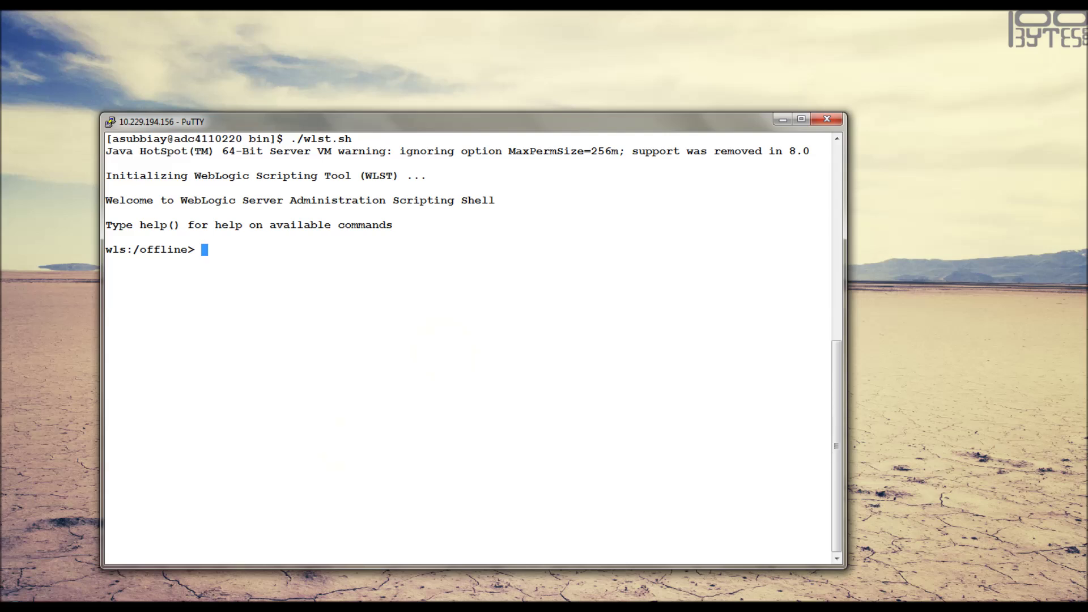
- Connect remote WLST to the testdomain admin server and start server ms1 with start('ms1')
{"action": "right_click", "coordinate": [430, 316]}
{"action": "key", "text": "Return"}
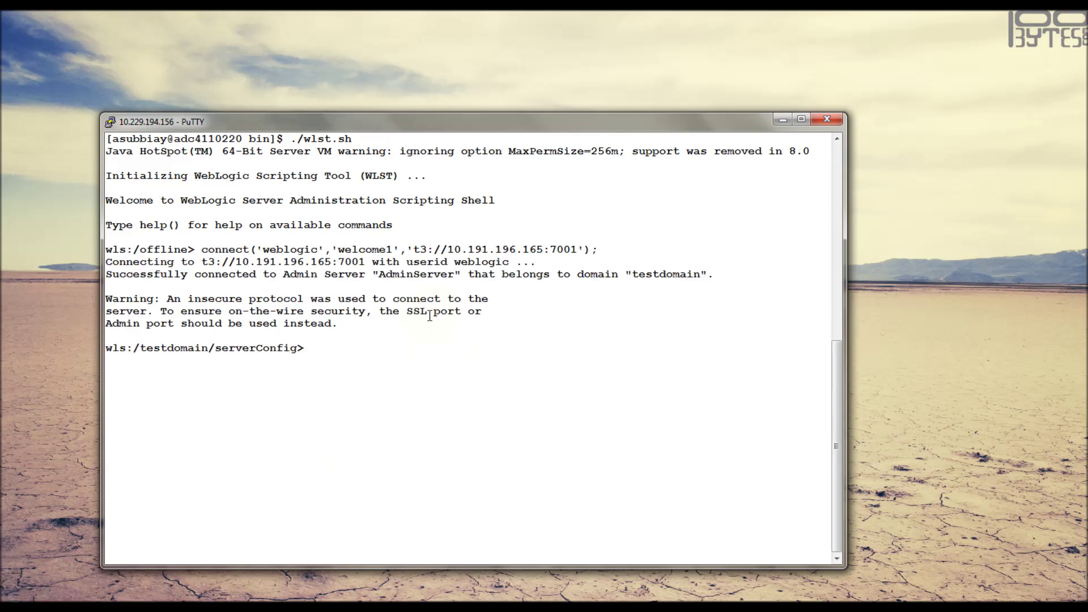
{"action": "type", "text": "start('ms1');"}
{"action": "key", "text": "Return"}
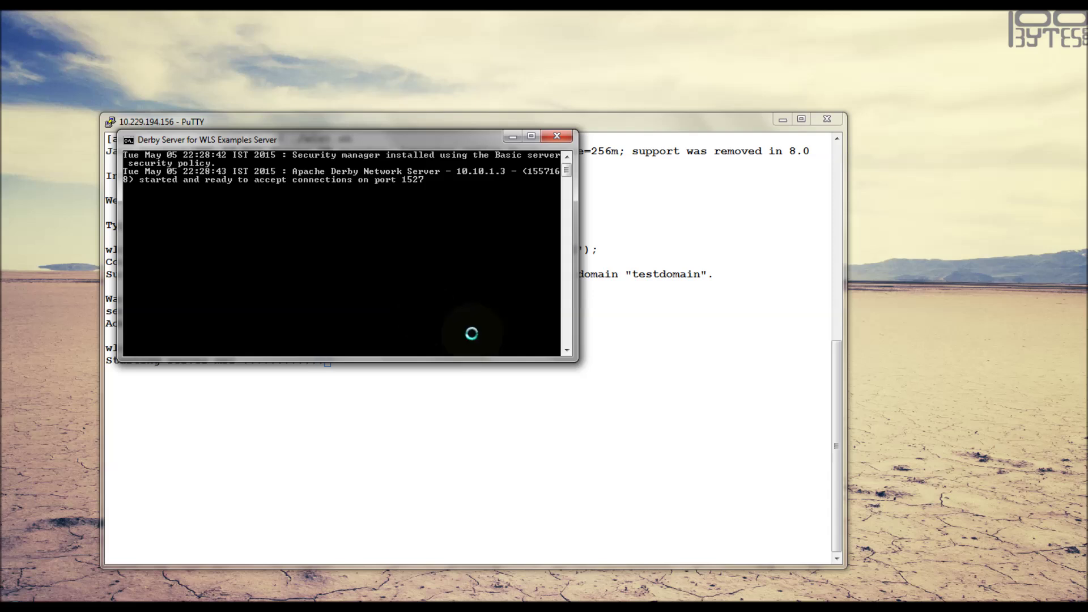
- Shut server ms1 down again with shutdown('ms1')
{"action": "left_click", "coordinate": [638, 121]}
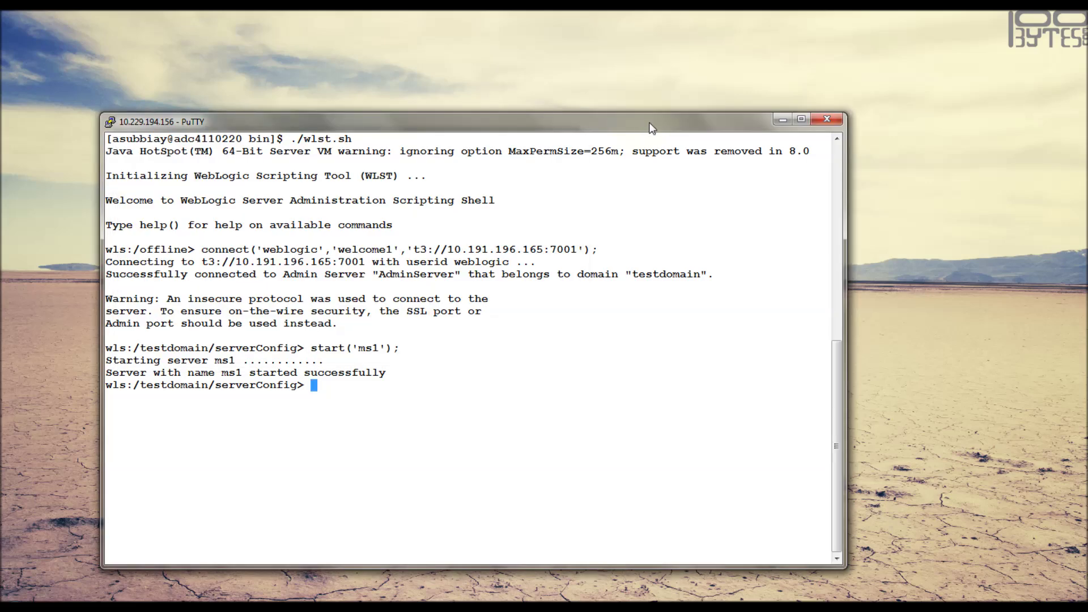
{"action": "type", "text": "shutdown('ms1');"}
{"action": "key", "text": "Return"}
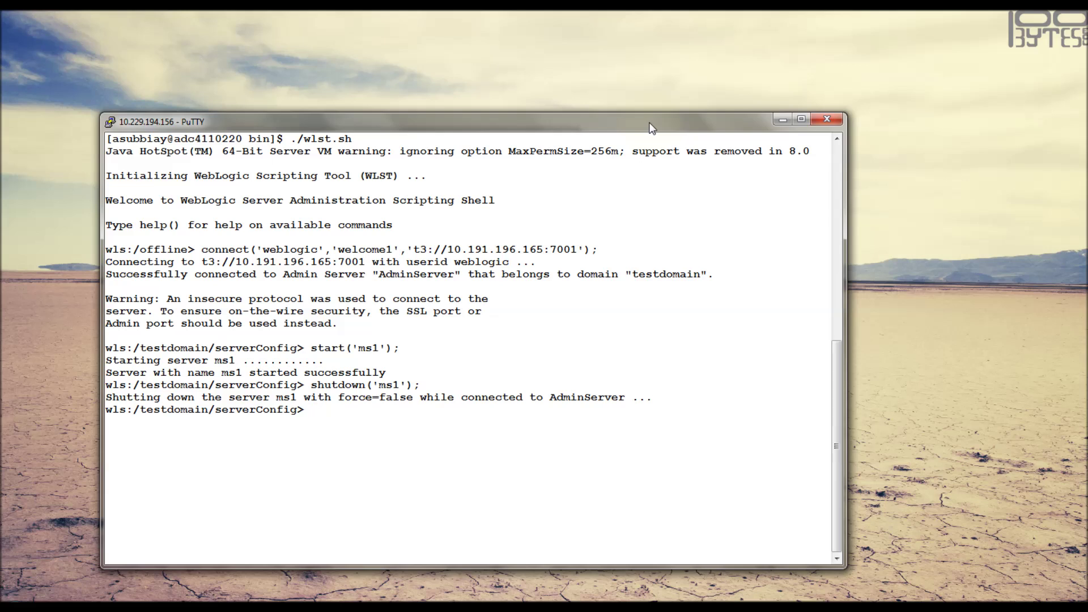
- Disconnect WLST with disconnect(), then rerun the connect to t3://10.191.196.165:7001
{"action": "type", "text": "disconnect();"}
{"action": "key", "text": "Return"}
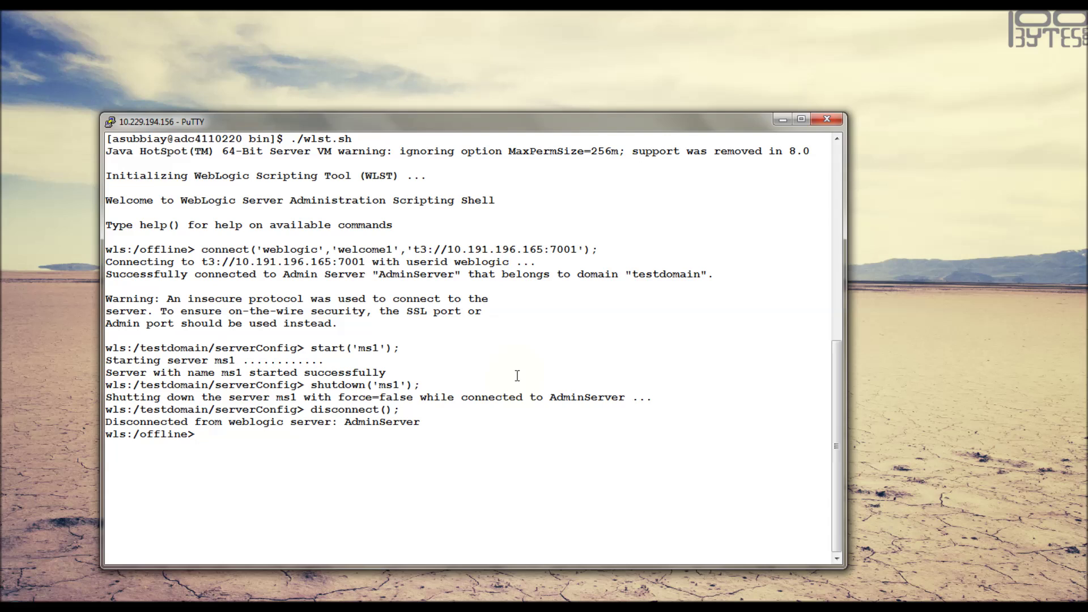
{"action": "key", "text": "Up"}
{"action": "key", "text": "Up"}
{"action": "key", "text": "Up"}
{"action": "key", "text": "Up"}
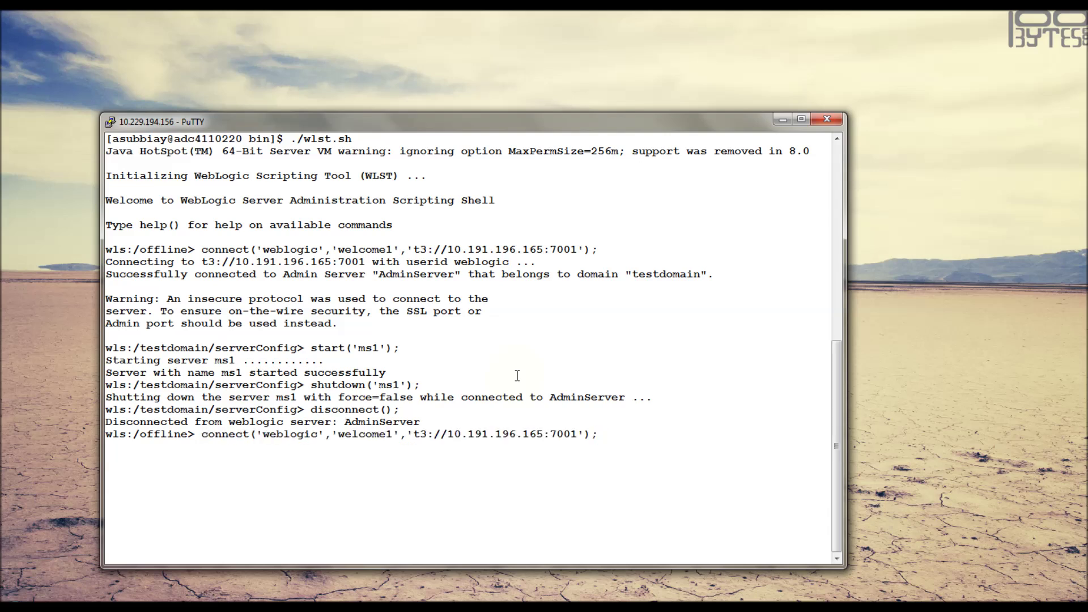
{"action": "key", "text": "Return"}
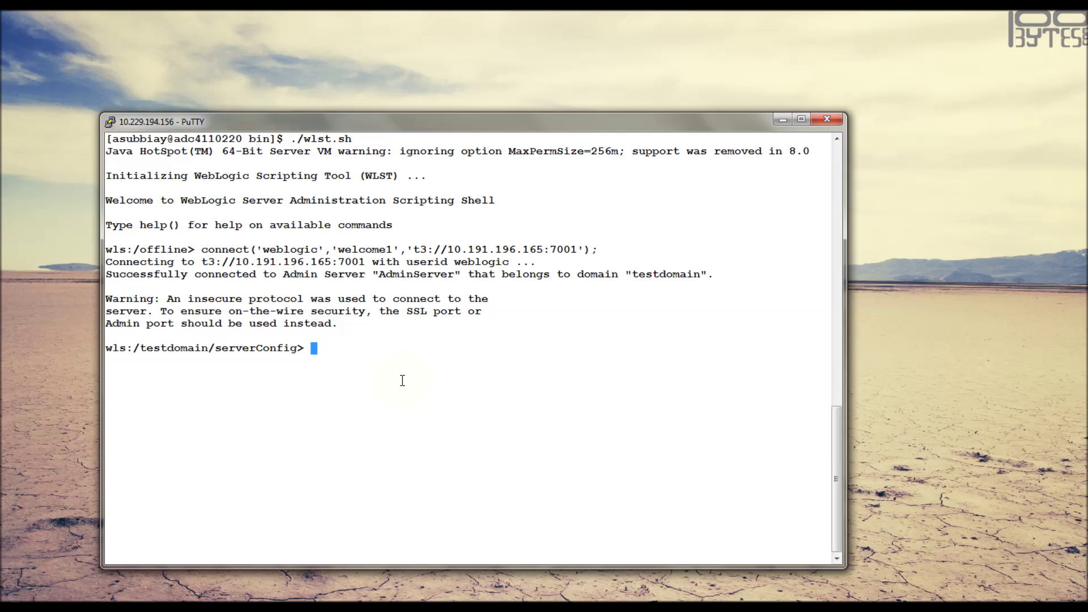
- Enroll this machine with Node Manager using nmEnroll('nmenr') and exit WLST
{"action": "type", "text": "nmEnroll('nmenr');"}
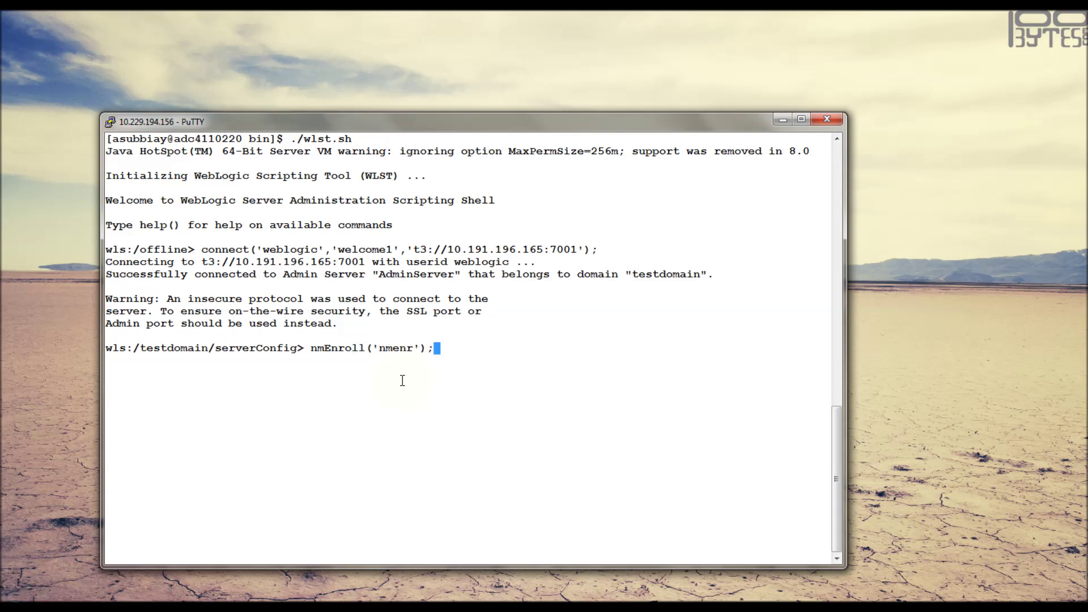
{"action": "key", "text": "Return"}
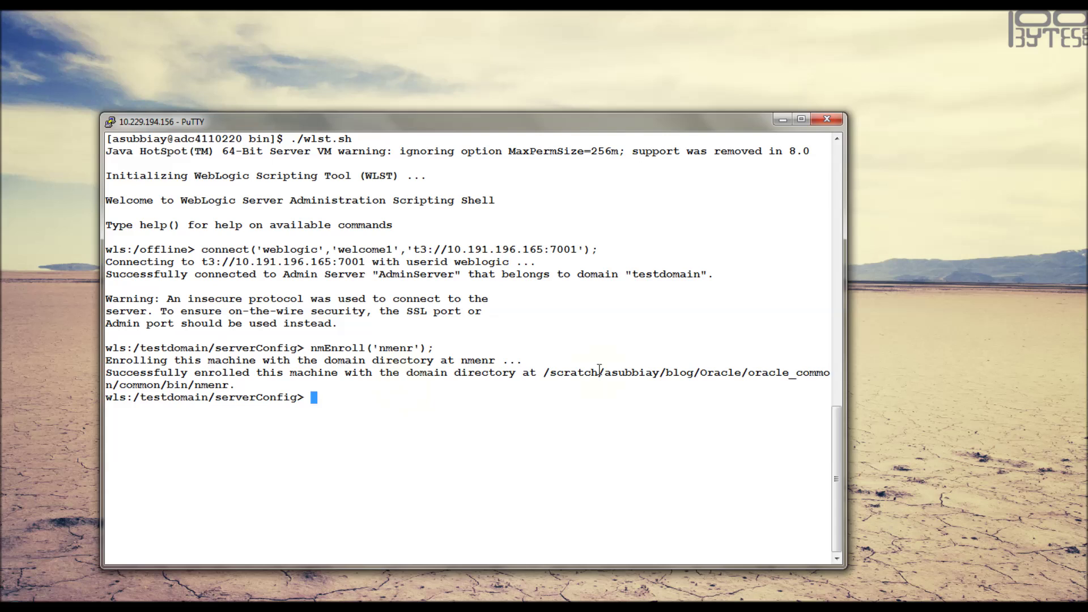
{"action": "type", "text": "exit()"}
{"action": "key", "text": "Return"}
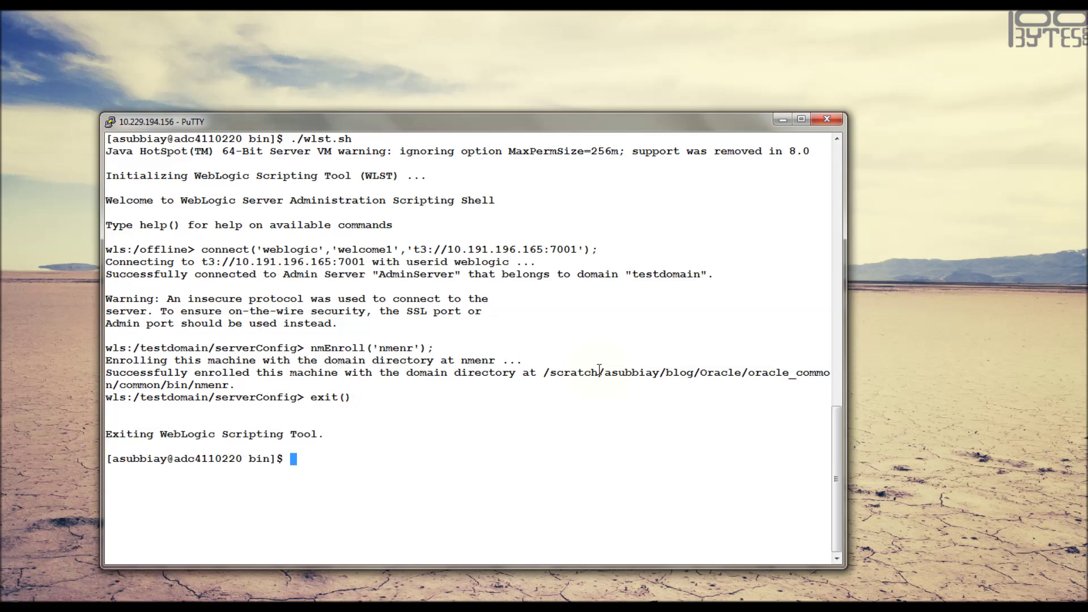
- List the nmenr directory and its subfolders with ls nmenr/ and ls nmenr/*
{"action": "type", "text": "ls nmenr/"}
{"action": "key", "text": "Return"}
{"action": "key", "text": "Up"}
{"action": "type", "text": "("}
{"action": "key", "text": "Return"}
{"action": "key", "text": "Up"}
{"action": "key", "text": "BackSpace"}
{"action": "type", "text": "*"}
{"action": "key", "text": "Return"}
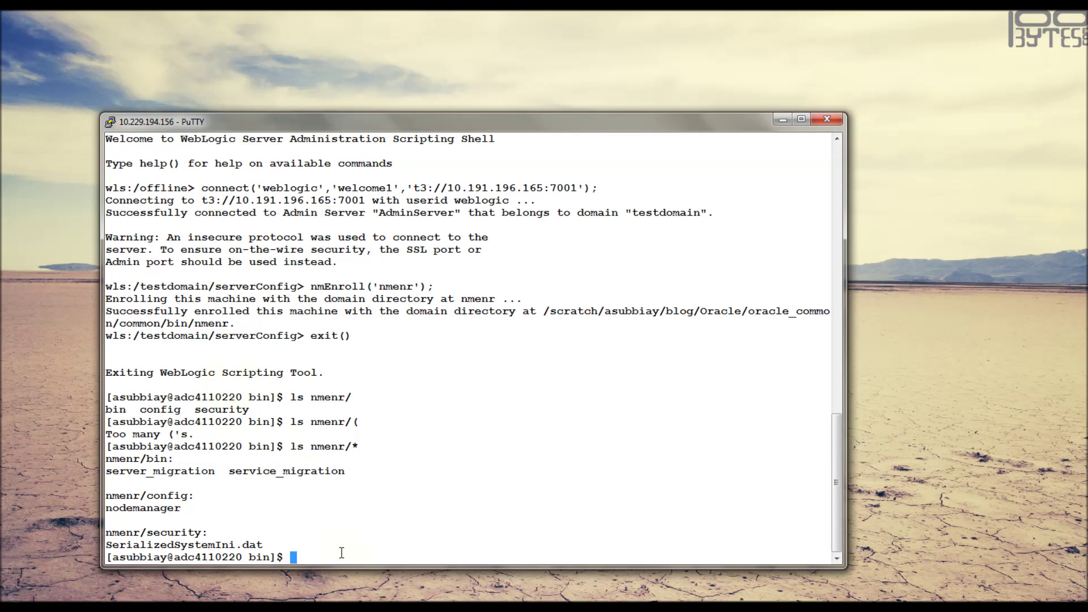
{"action": "left_click", "coordinate": [334, 607]}
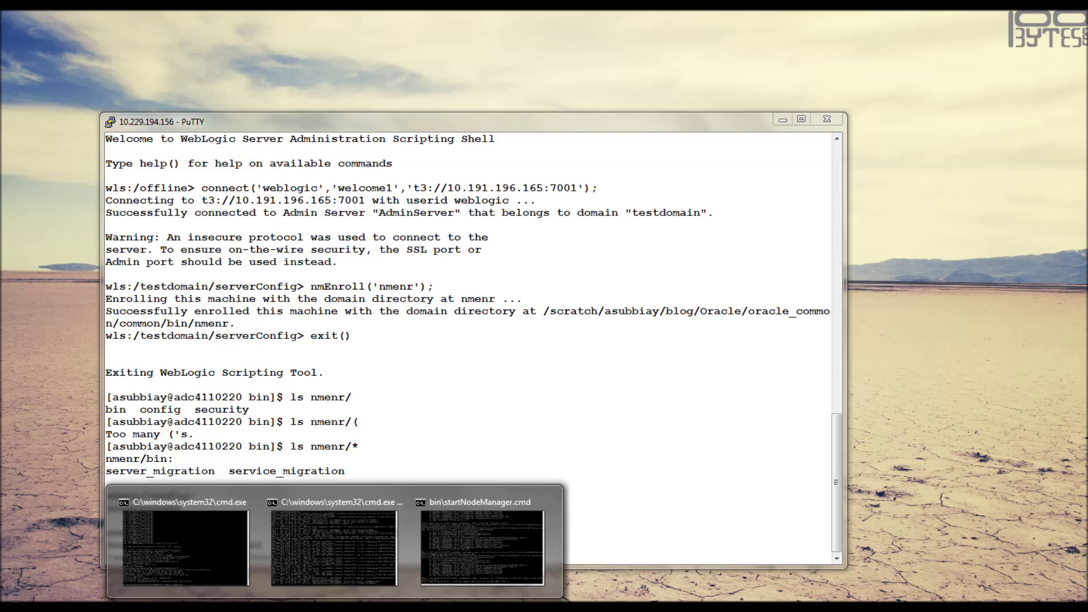
- Check the local WLST console shows AdminServer shut down, then minimize it
{"action": "left_click", "coordinate": [334, 547]}
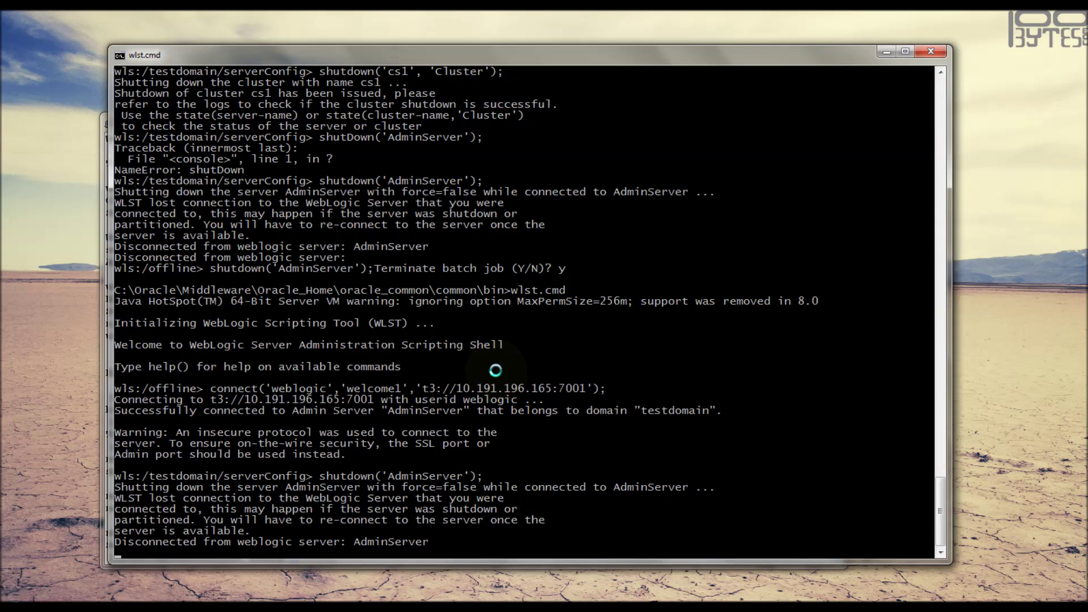
{"action": "key", "text": "Return"}
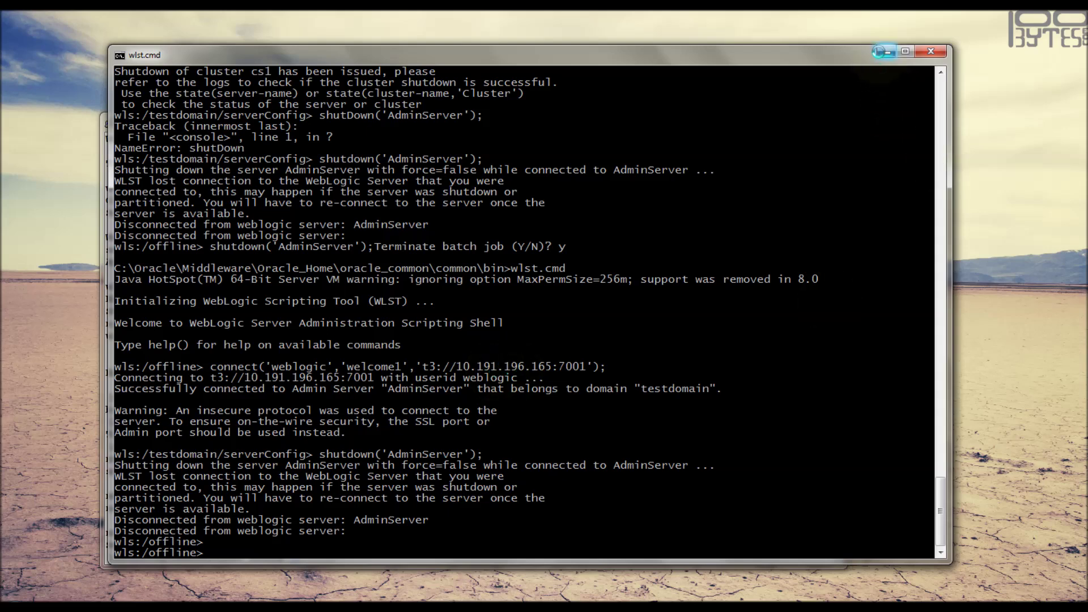
{"action": "left_click", "coordinate": [879, 52]}
- Clear the PuTTY screen and launch WLST with ./wlst.sh
{"action": "type", "text": "clear"}
{"action": "key", "text": "Return"}
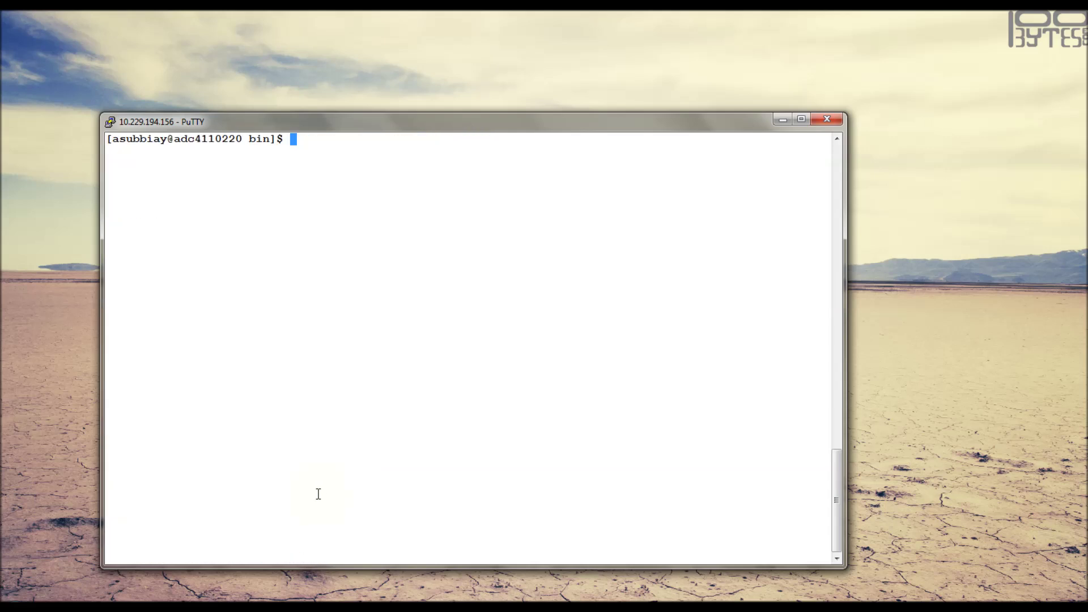
{"action": "type", "text": "./wlst.sh"}
{"action": "key", "text": "Return"}
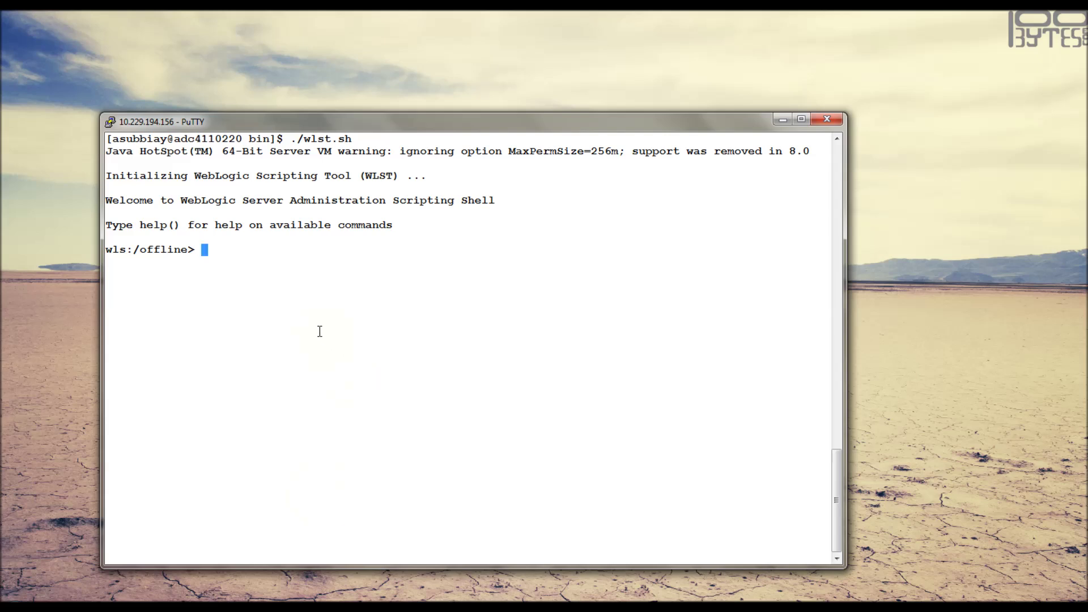
- Run nmConnect with the Node Manager user and password to 10.191.196.165, port 6667, testdomain
{"action": "type", "text": "nmConnect('nodeadmin','welcome1','10.191.196.165','6667','testdomain');"}
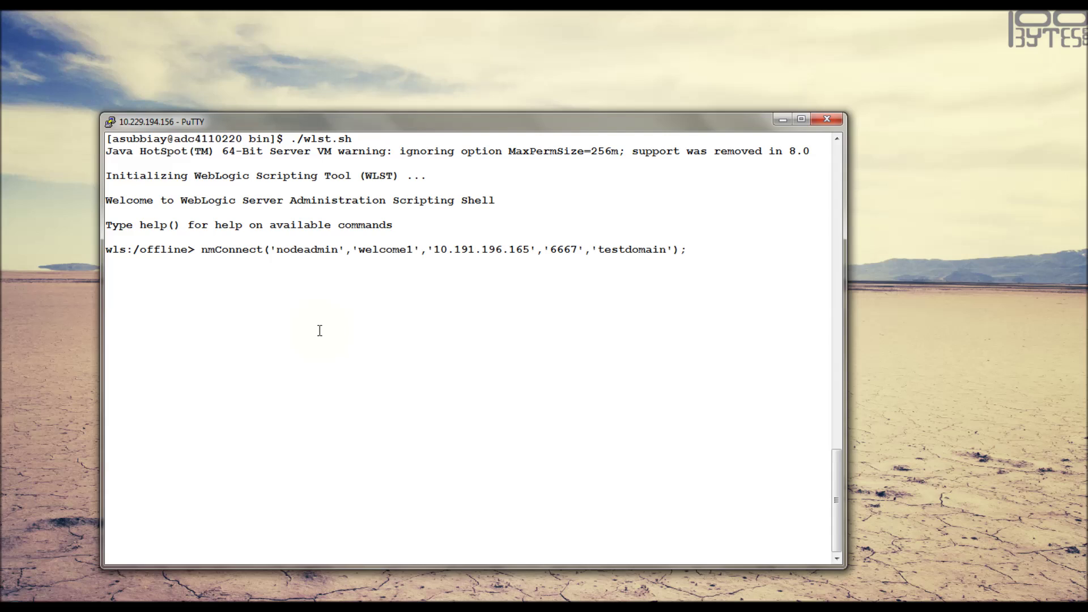
{"action": "key", "text": "Return"}
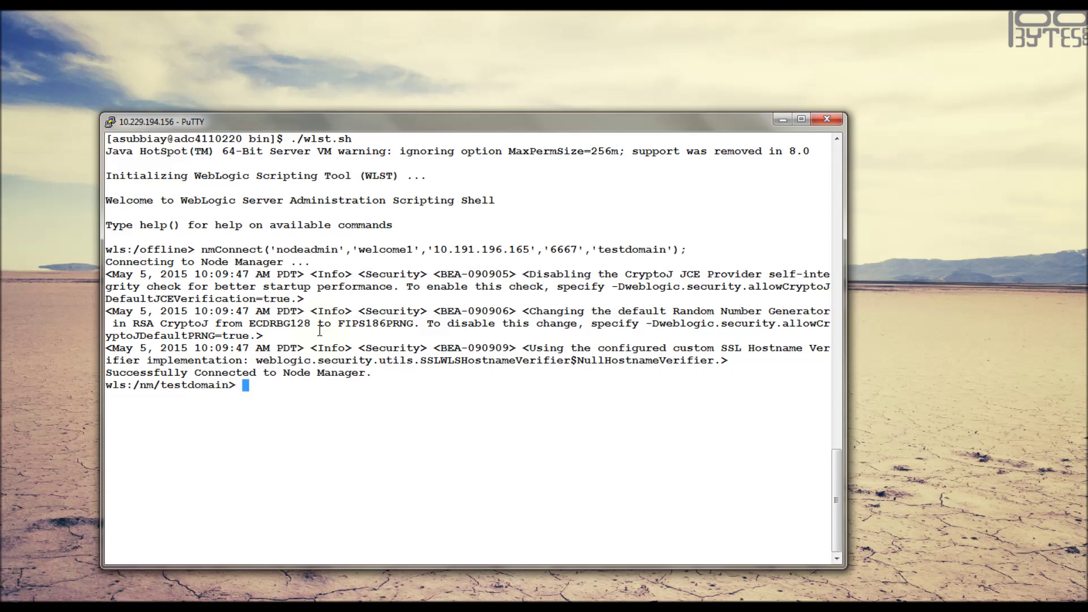
{"action": "type", "text": "nm();"}
- Confirm the Node Manager connection with nm() and start AdminServer via nmStart('AdminServer')
{"action": "key", "text": "Return"}
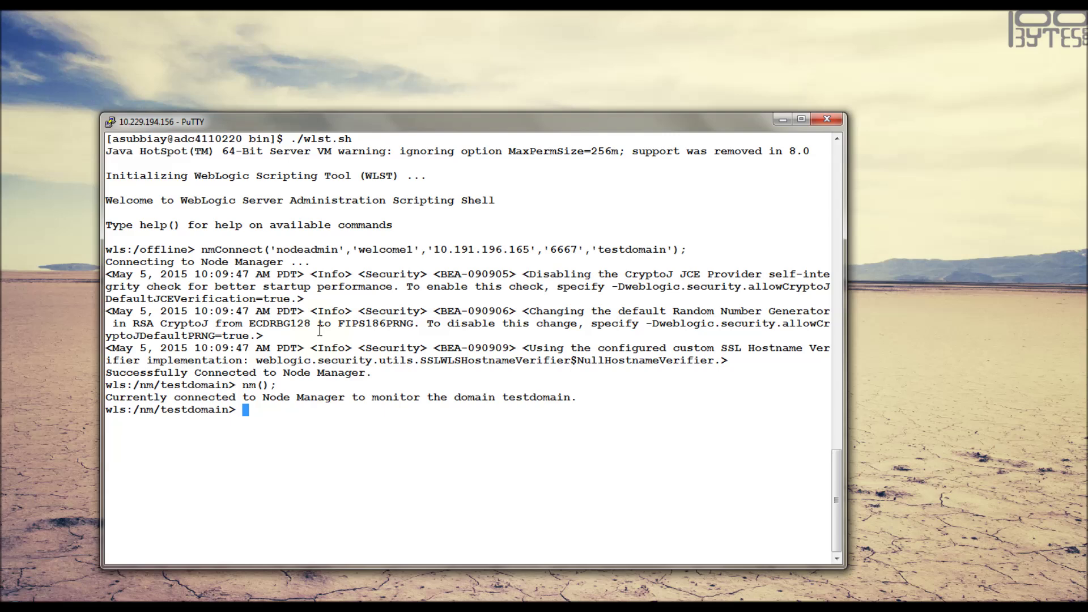
{"action": "type", "text": "nm"}
{"action": "type", "text": "Start('AdminServer')"}
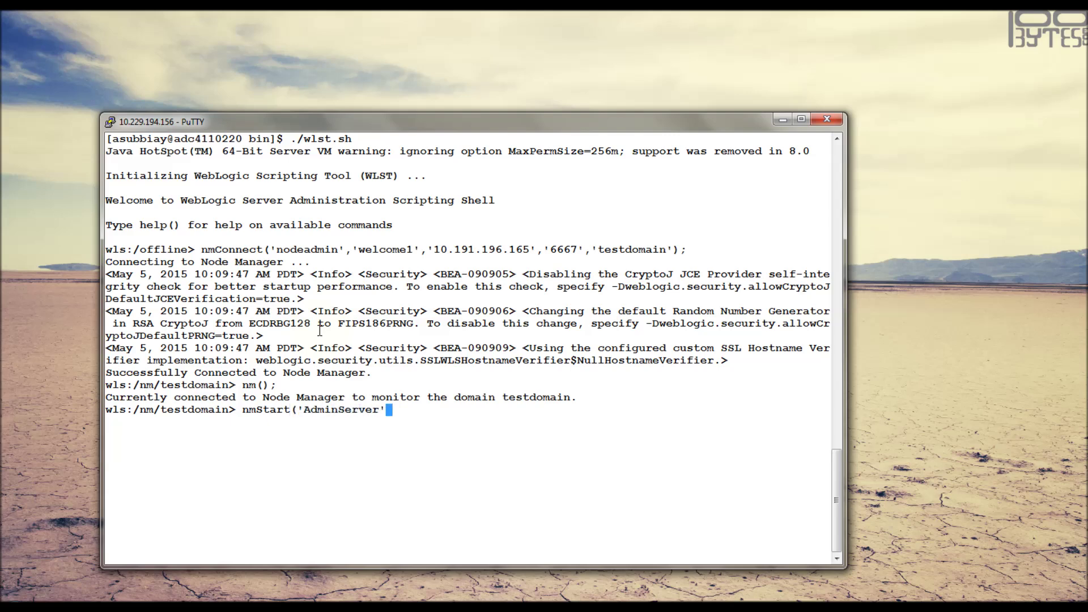
{"action": "type", "text": ";"}
{"action": "key", "text": "Return"}
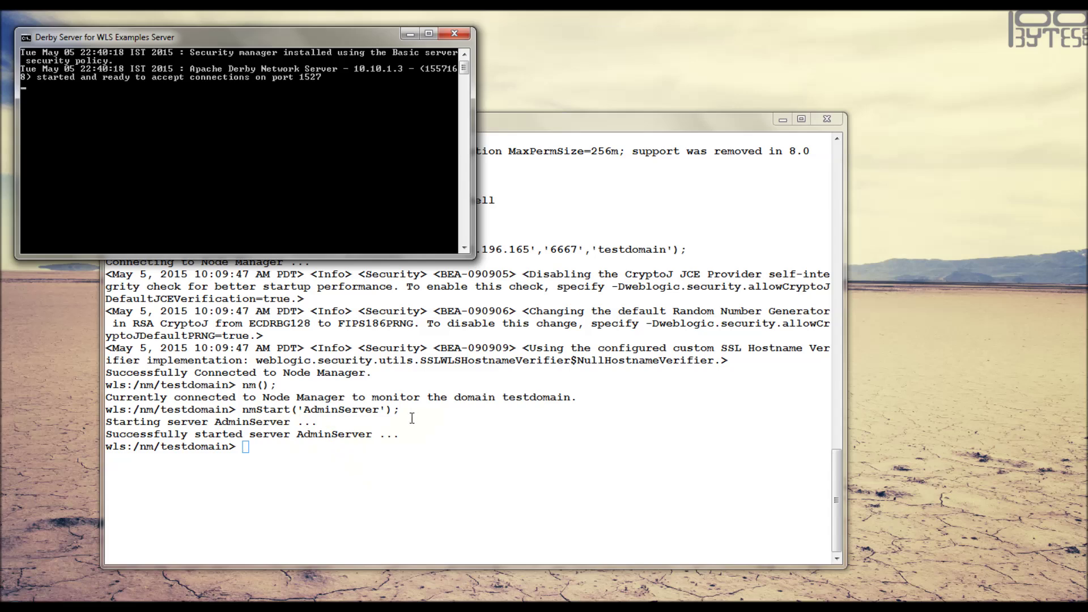
{"action": "left_click", "coordinate": [442, 424]}
- Start ms1 through Node Manager with nmStart('ms1'), then kill it with nmKill('ms1')
{"action": "type", "text": "nmStart"}
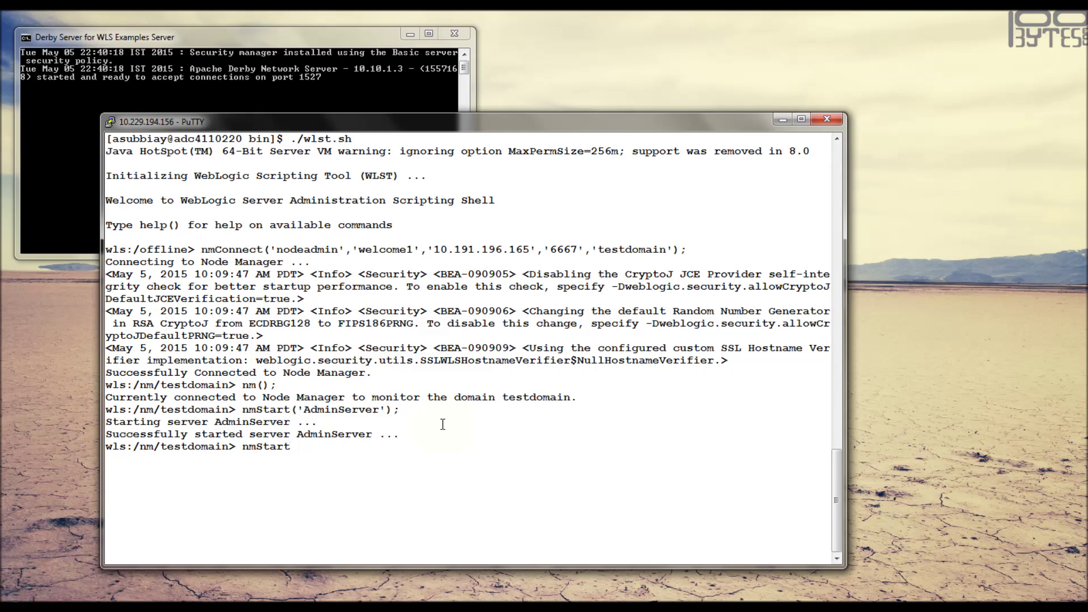
{"action": "type", "text": "('ms1');"}
{"action": "key", "text": "Return"}
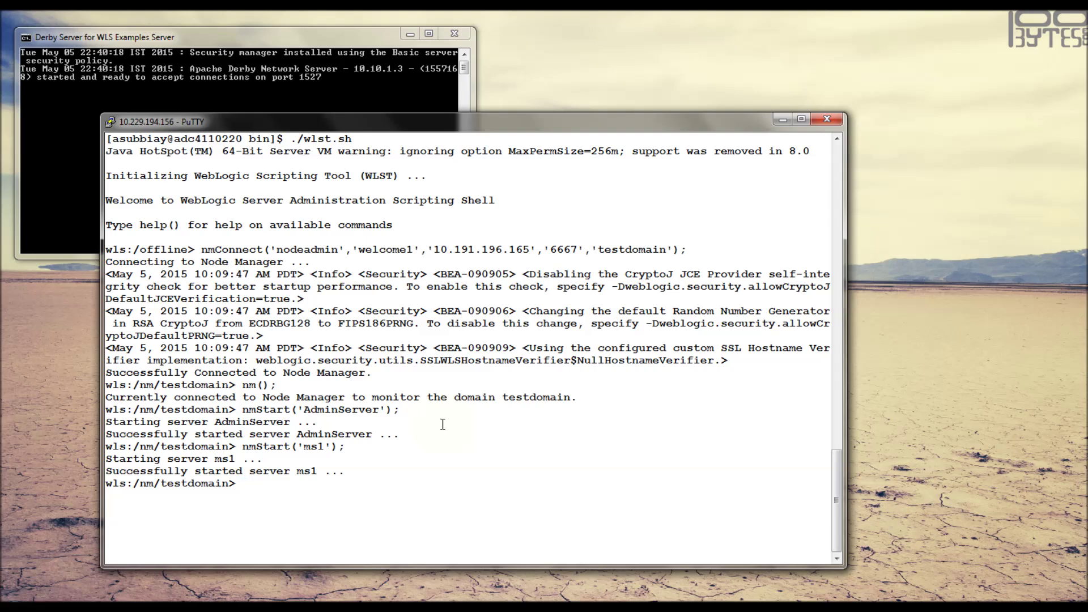
{"action": "type", "text": "nmKill('ms1');"}
{"action": "key", "text": "Return"}
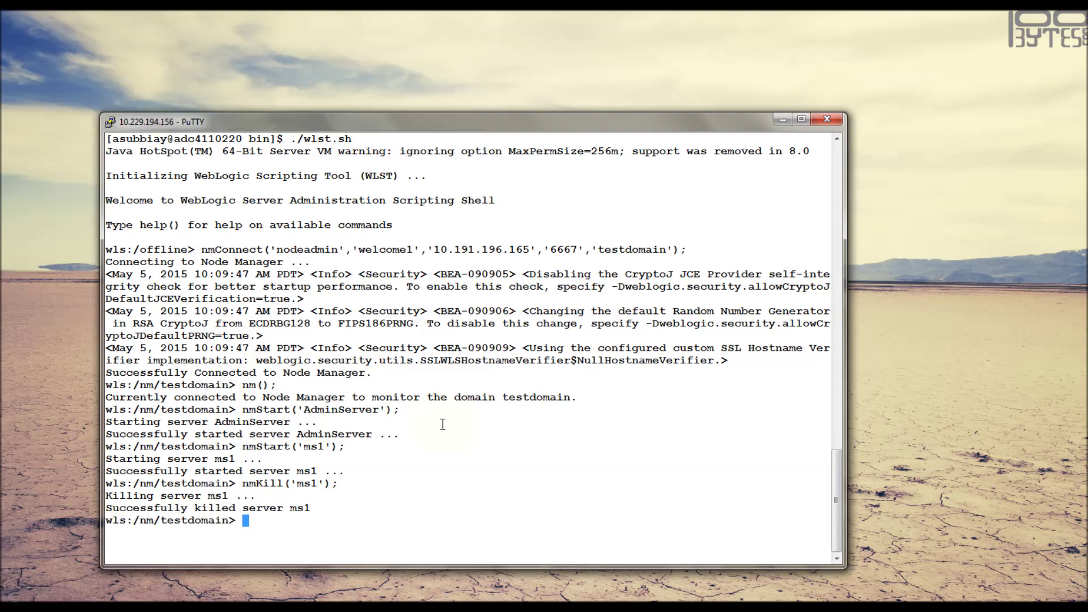
- Try nmDiconnect(), then recall it to correct the spelling to nmDisconnect()
{"action": "type", "text": "nm"}
{"action": "type", "text": "Diconnect();"}
{"action": "key", "text": "Return"}
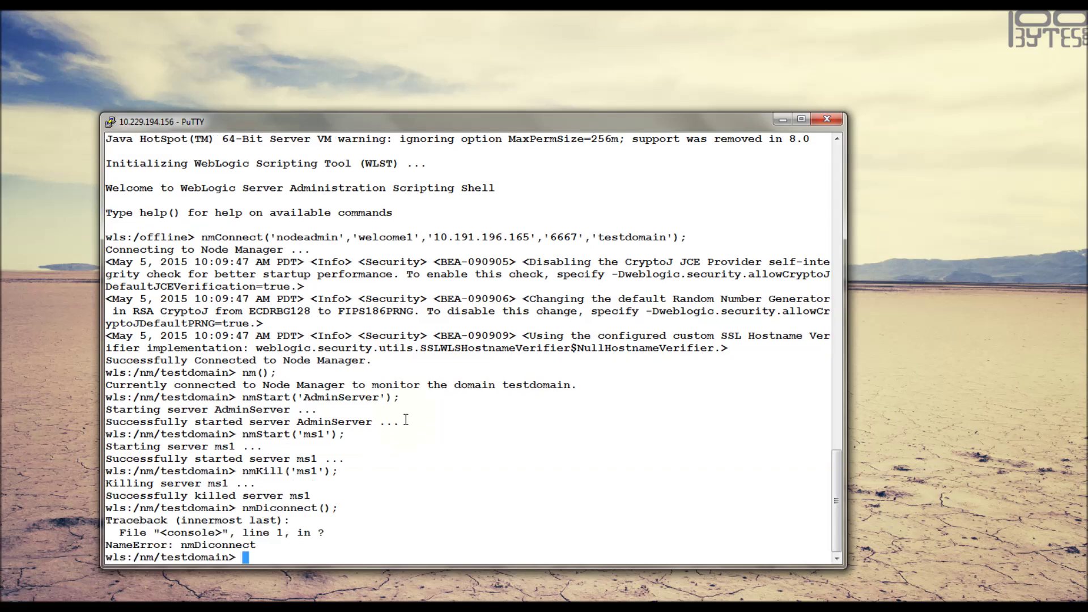
{"action": "key", "text": "Up"}
{"action": "key", "text": "Left"}
{"action": "key", "text": "Left"}
{"action": "key", "text": "Left"}
{"action": "key", "text": "Left"}
{"action": "key", "text": "Left"}
{"action": "key", "text": "Left"}
{"action": "key", "text": "Left"}
{"action": "key", "text": "Left"}
{"action": "key", "text": "Left"}
{"action": "key", "text": "Left"}
- Disconnect from Node Manager and start AdminServer of testdomain locally with startServer('AdminServer')
{"action": "key", "text": "Return"}
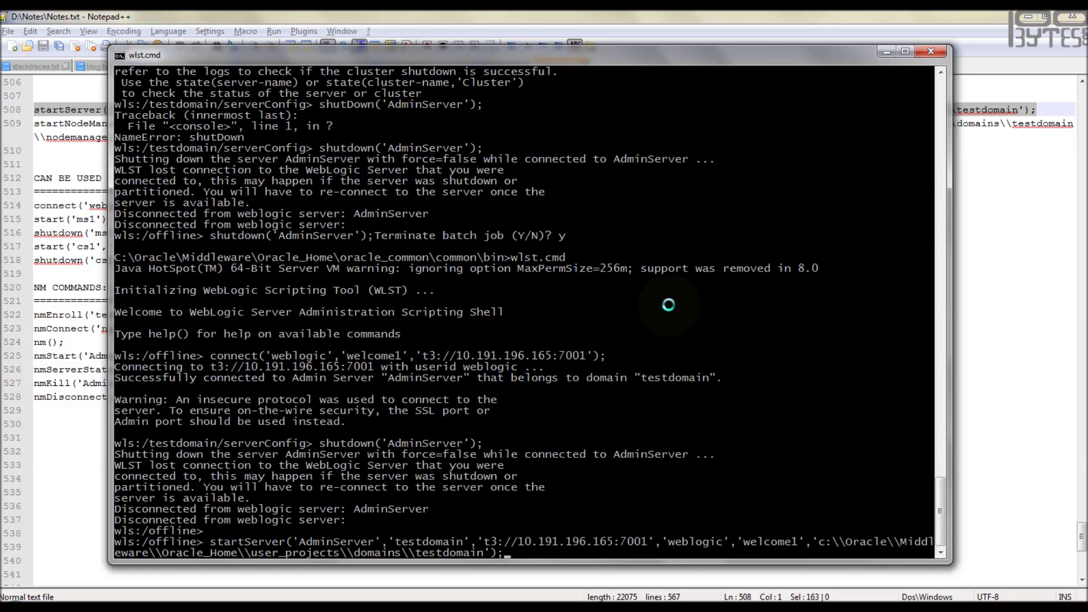
{"action": "key", "text": "Return"}
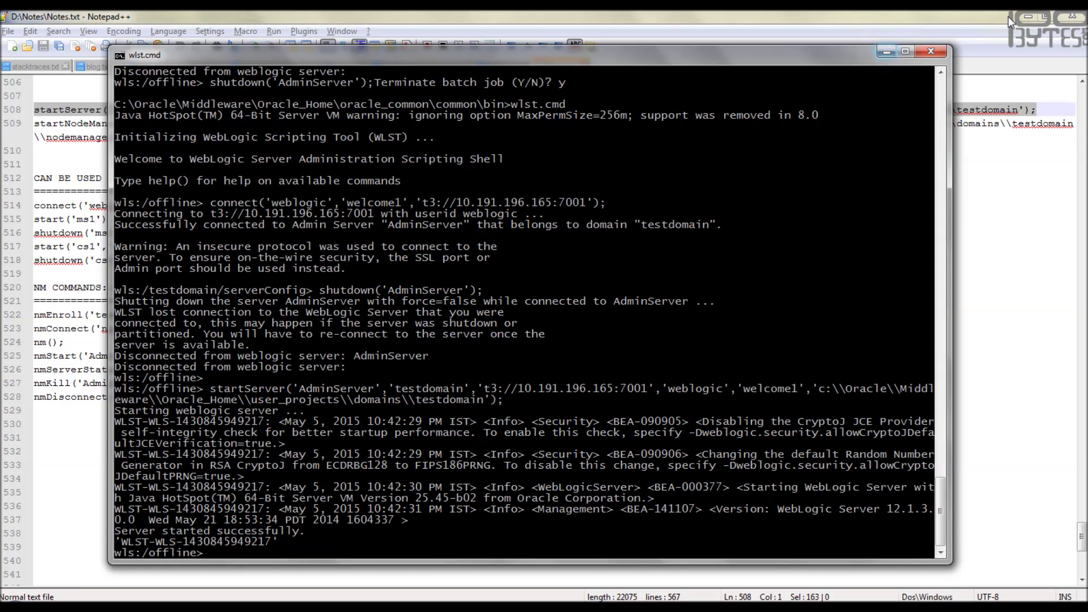
{"action": "left_click", "coordinate": [1028, 17]}
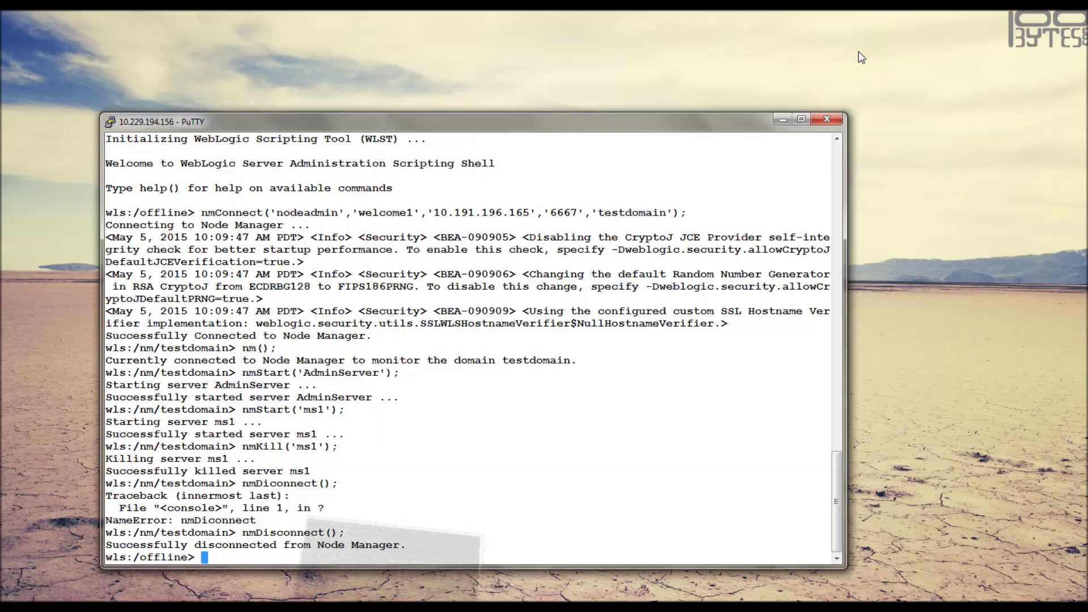
{"action": "left_click", "coordinate": [887, 51]}
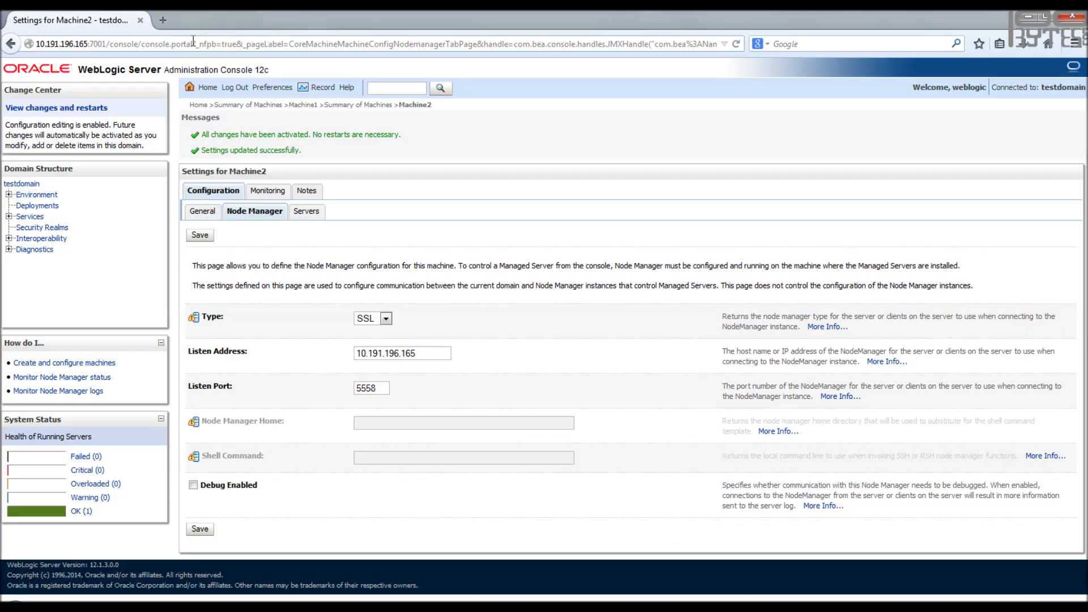
- Sign into the Admin Console at 10.191.196.165:7001/console with admin credentials and open Servers
{"action": "left_click", "coordinate": [142, 43]}
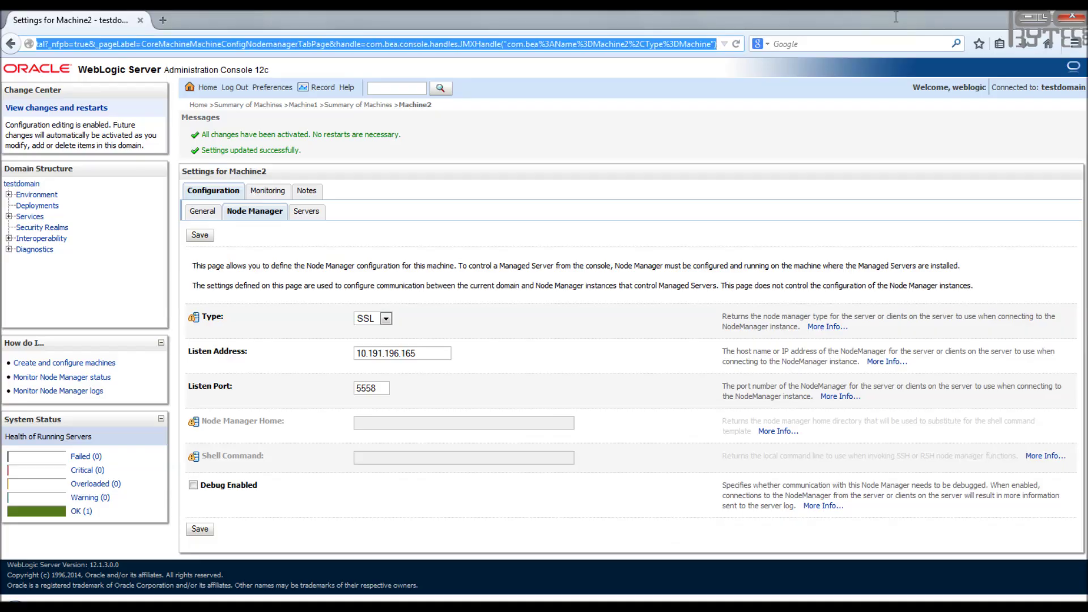
{"action": "type", "text": "10.191.196.165:7001/console"}
{"action": "key", "text": "Return"}
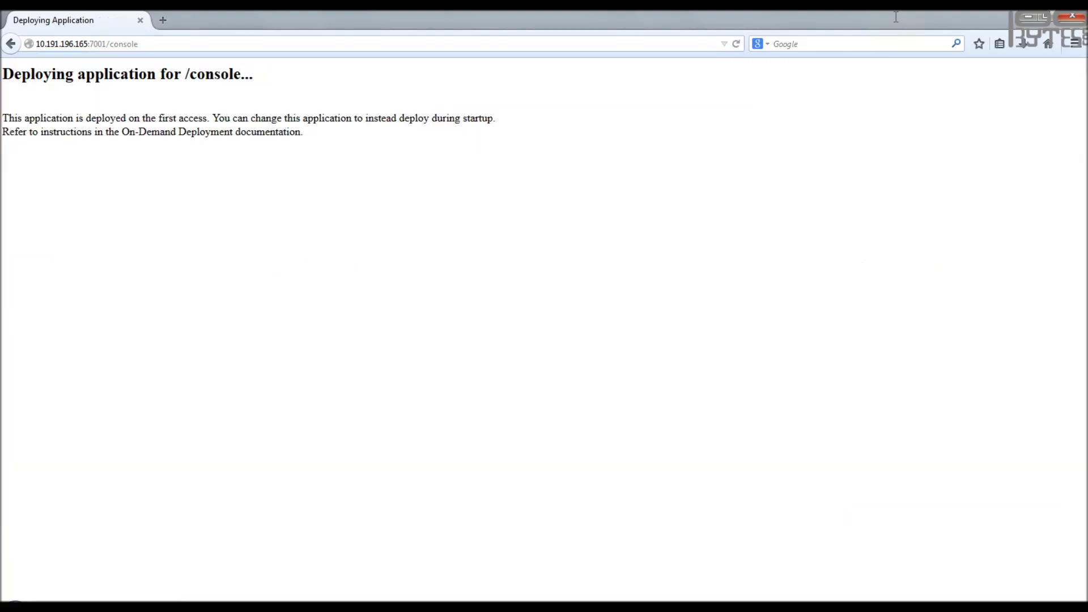
{"action": "type", "text": "weblogic"}
{"action": "key", "text": "Tab"}
{"action": "type", "text": "welcome1"}
{"action": "key", "text": "Return"}
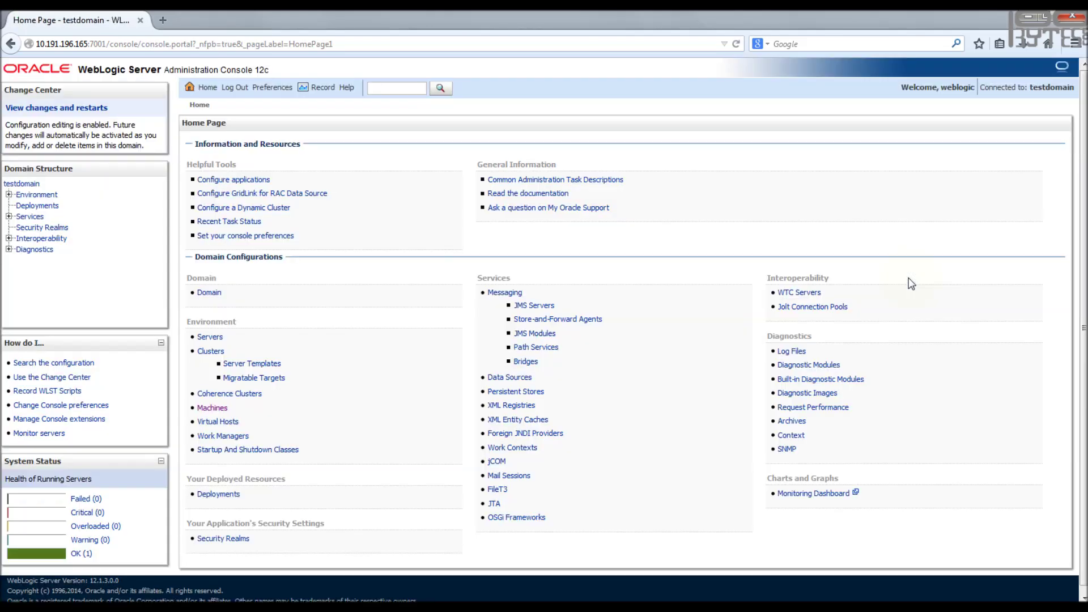
{"action": "left_click", "coordinate": [216, 338]}
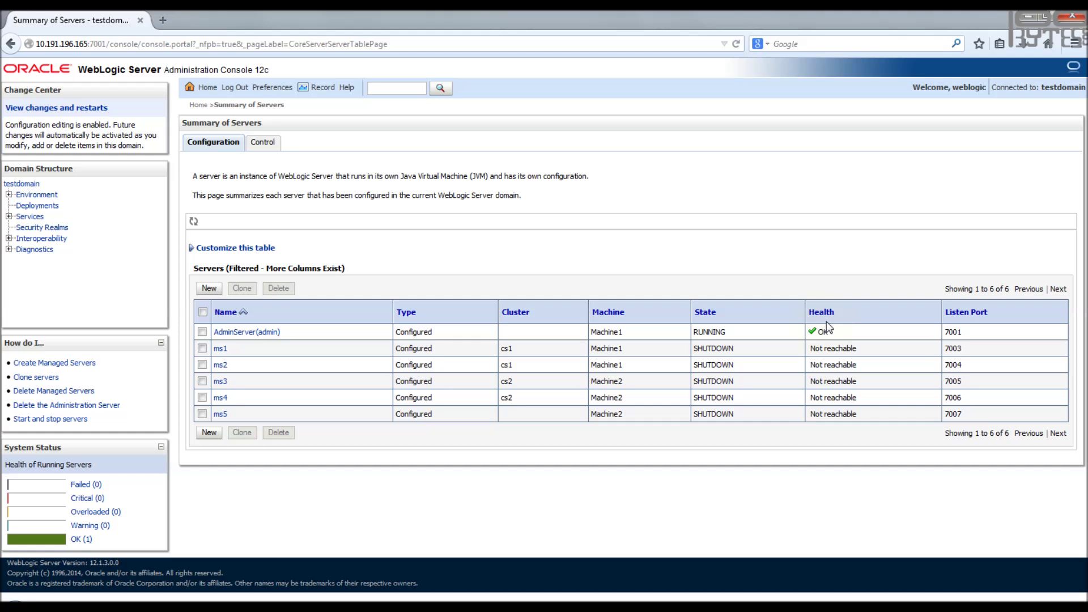
- Start ms1 from the Control tab and turn on auto-refresh until it shows RUNNING
{"action": "left_click", "coordinate": [263, 143]}
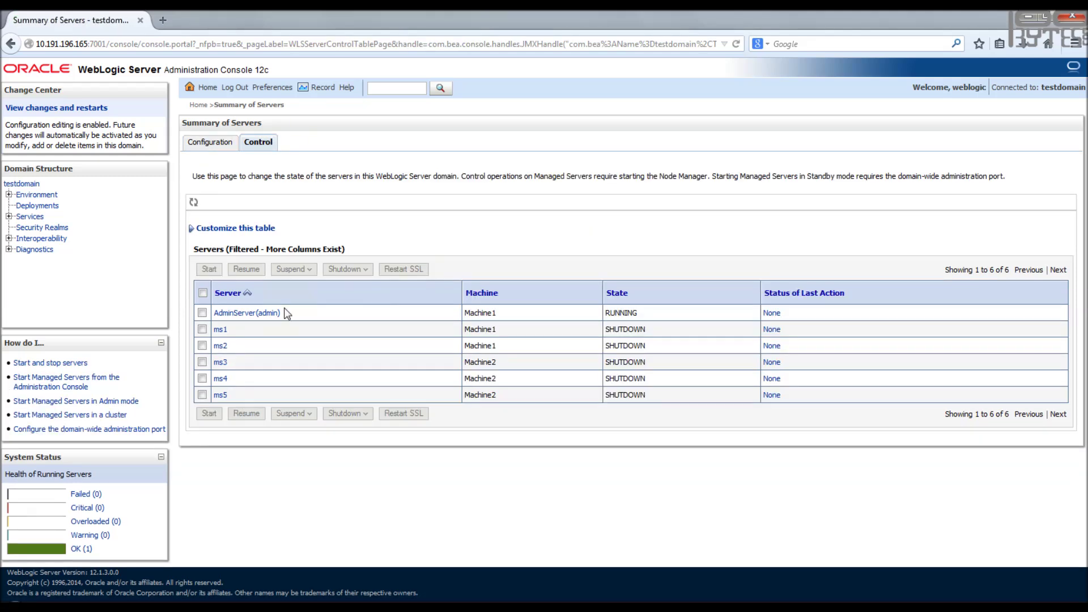
{"action": "left_click", "coordinate": [202, 329]}
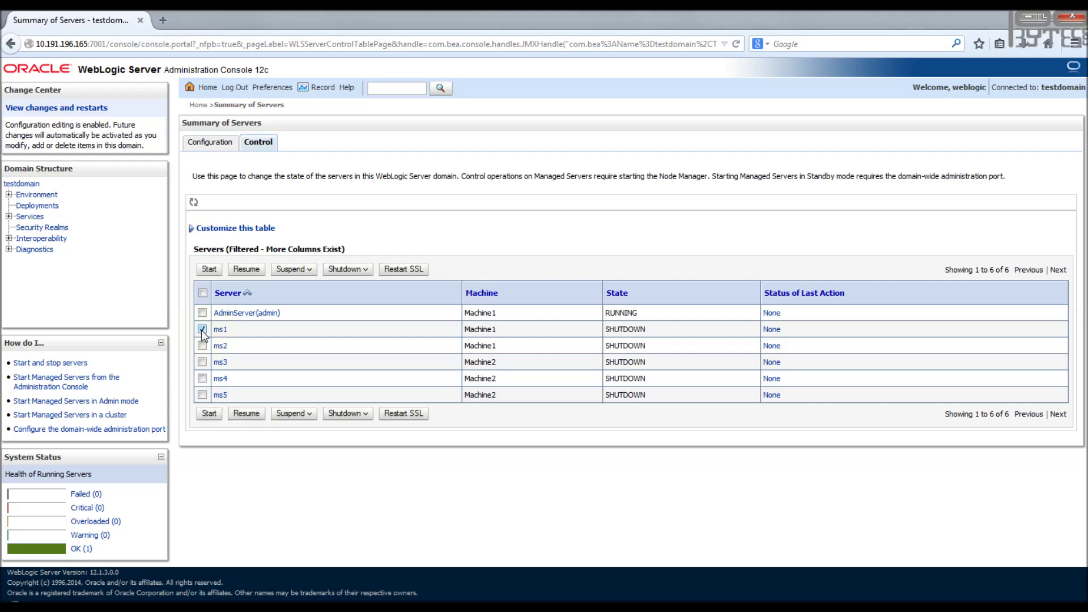
{"action": "left_click", "coordinate": [210, 269]}
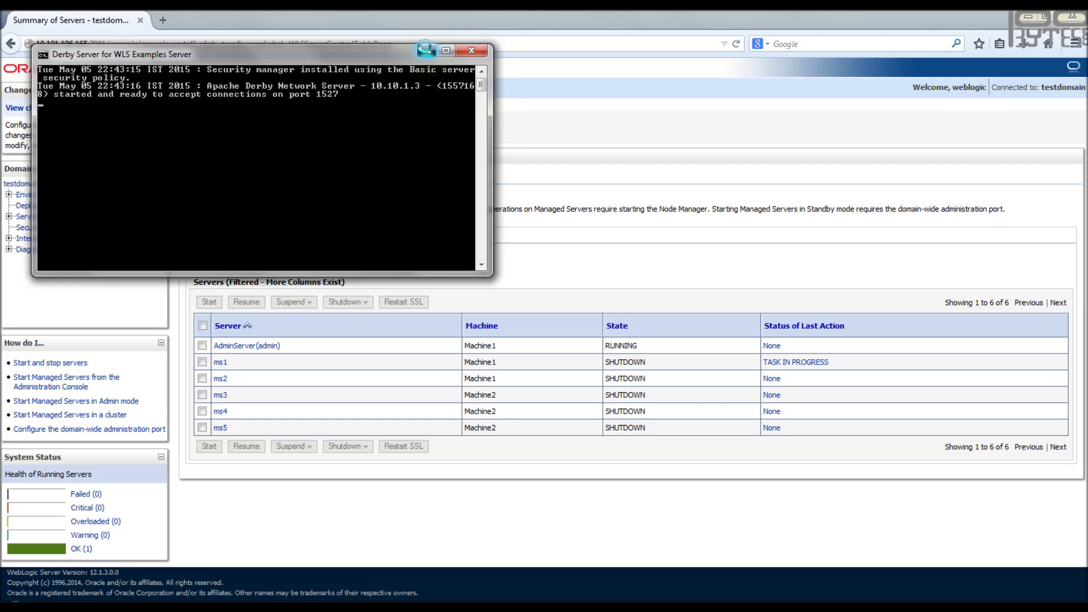
{"action": "left_click", "coordinate": [426, 50]}
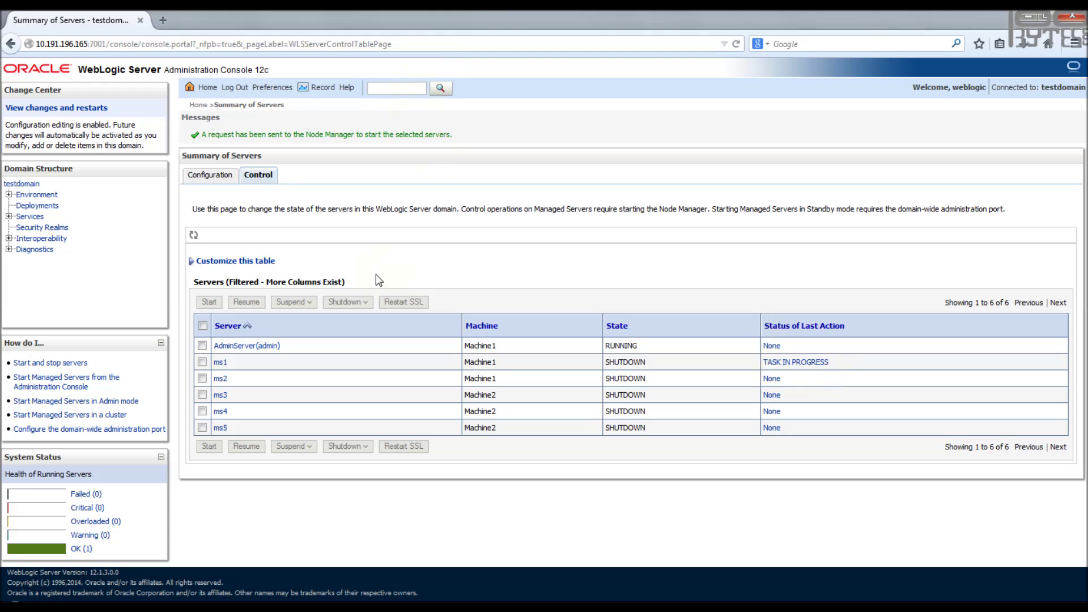
{"action": "left_click", "coordinate": [190, 235]}
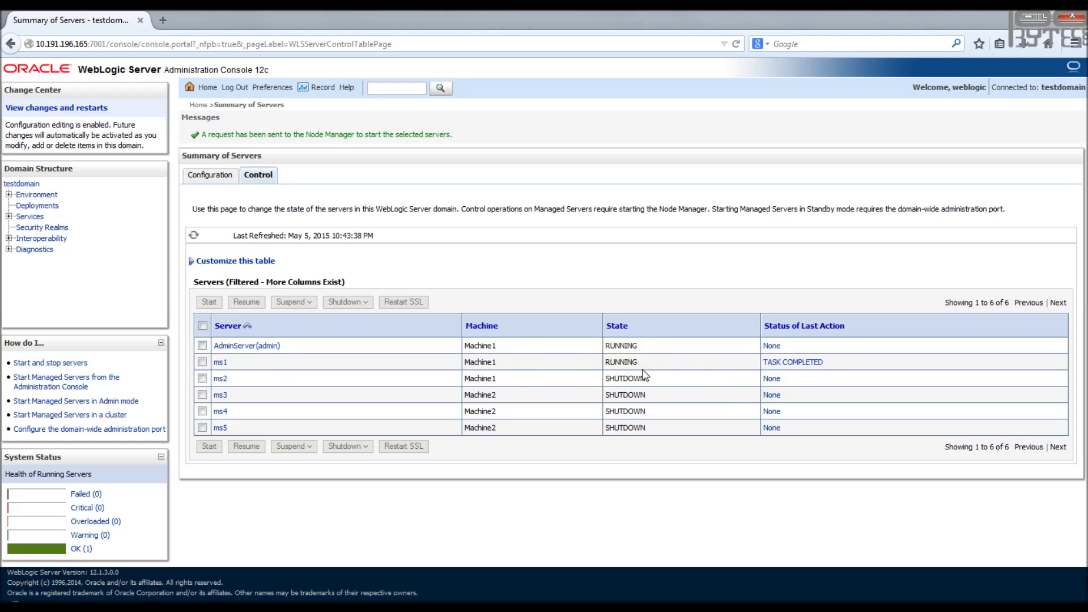
- Select ms3 and start it, then highlight the warning that Machine2's Node Manager is unreachable
{"action": "left_click", "coordinate": [202, 396]}
{"action": "left_click", "coordinate": [203, 394]}
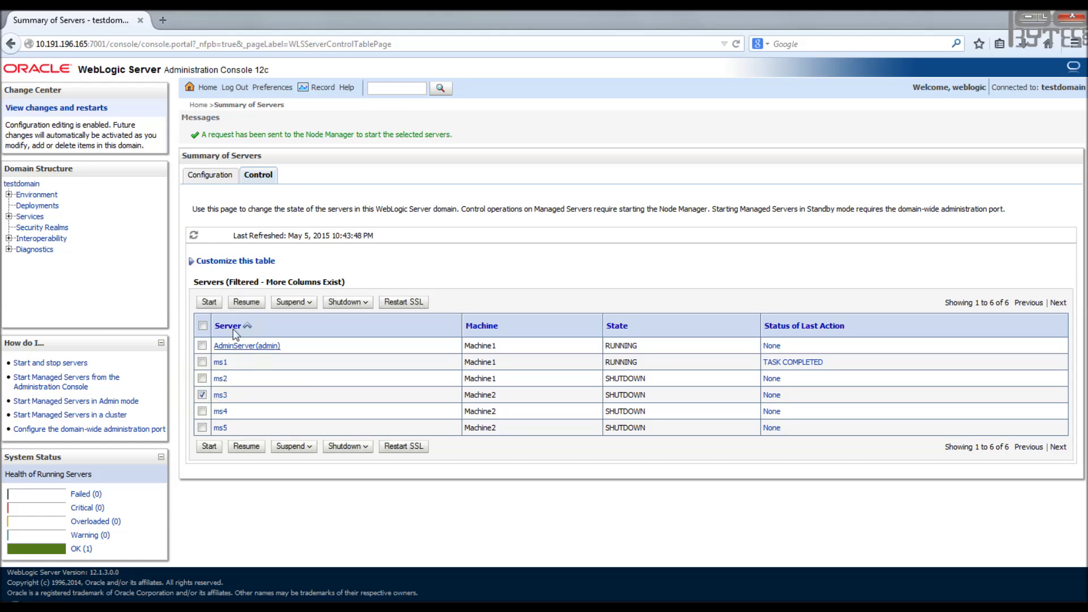
{"action": "left_click", "coordinate": [209, 302]}
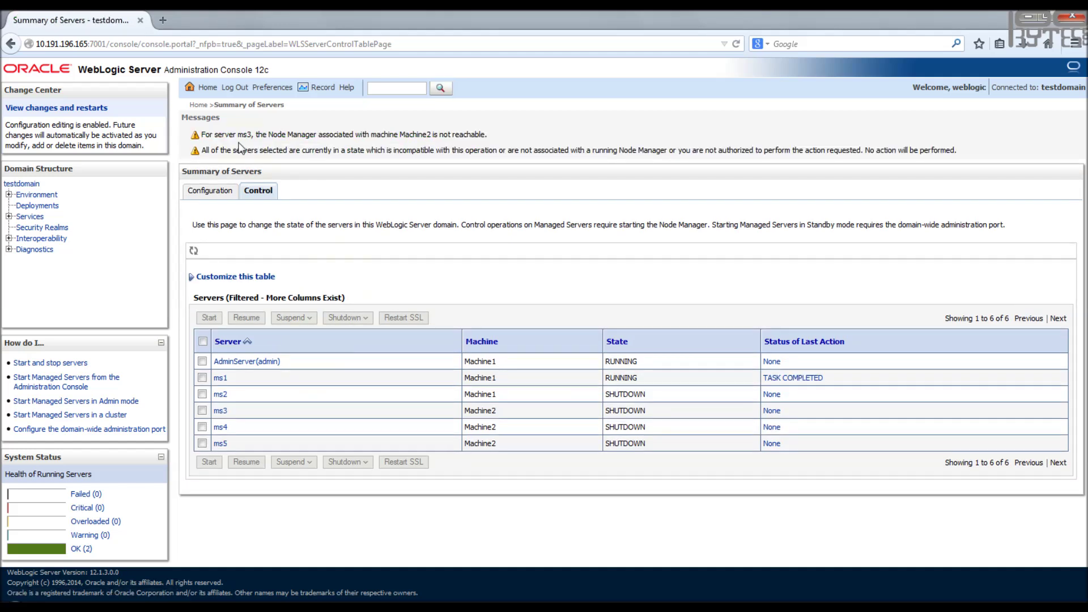
{"action": "left_click_drag", "start_coordinate": [203, 131], "coordinate": [252, 134]}
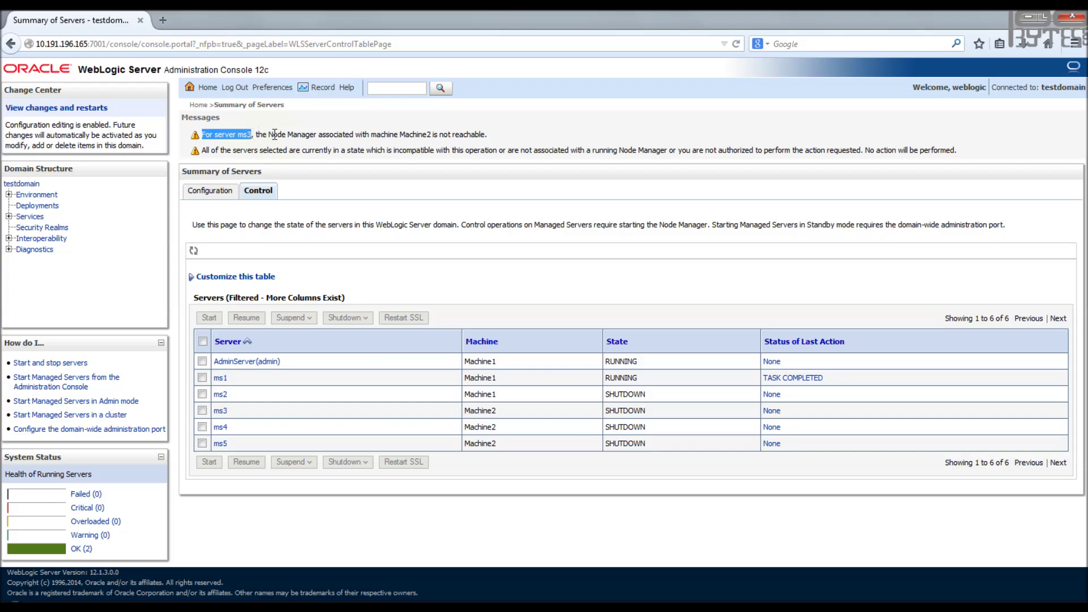